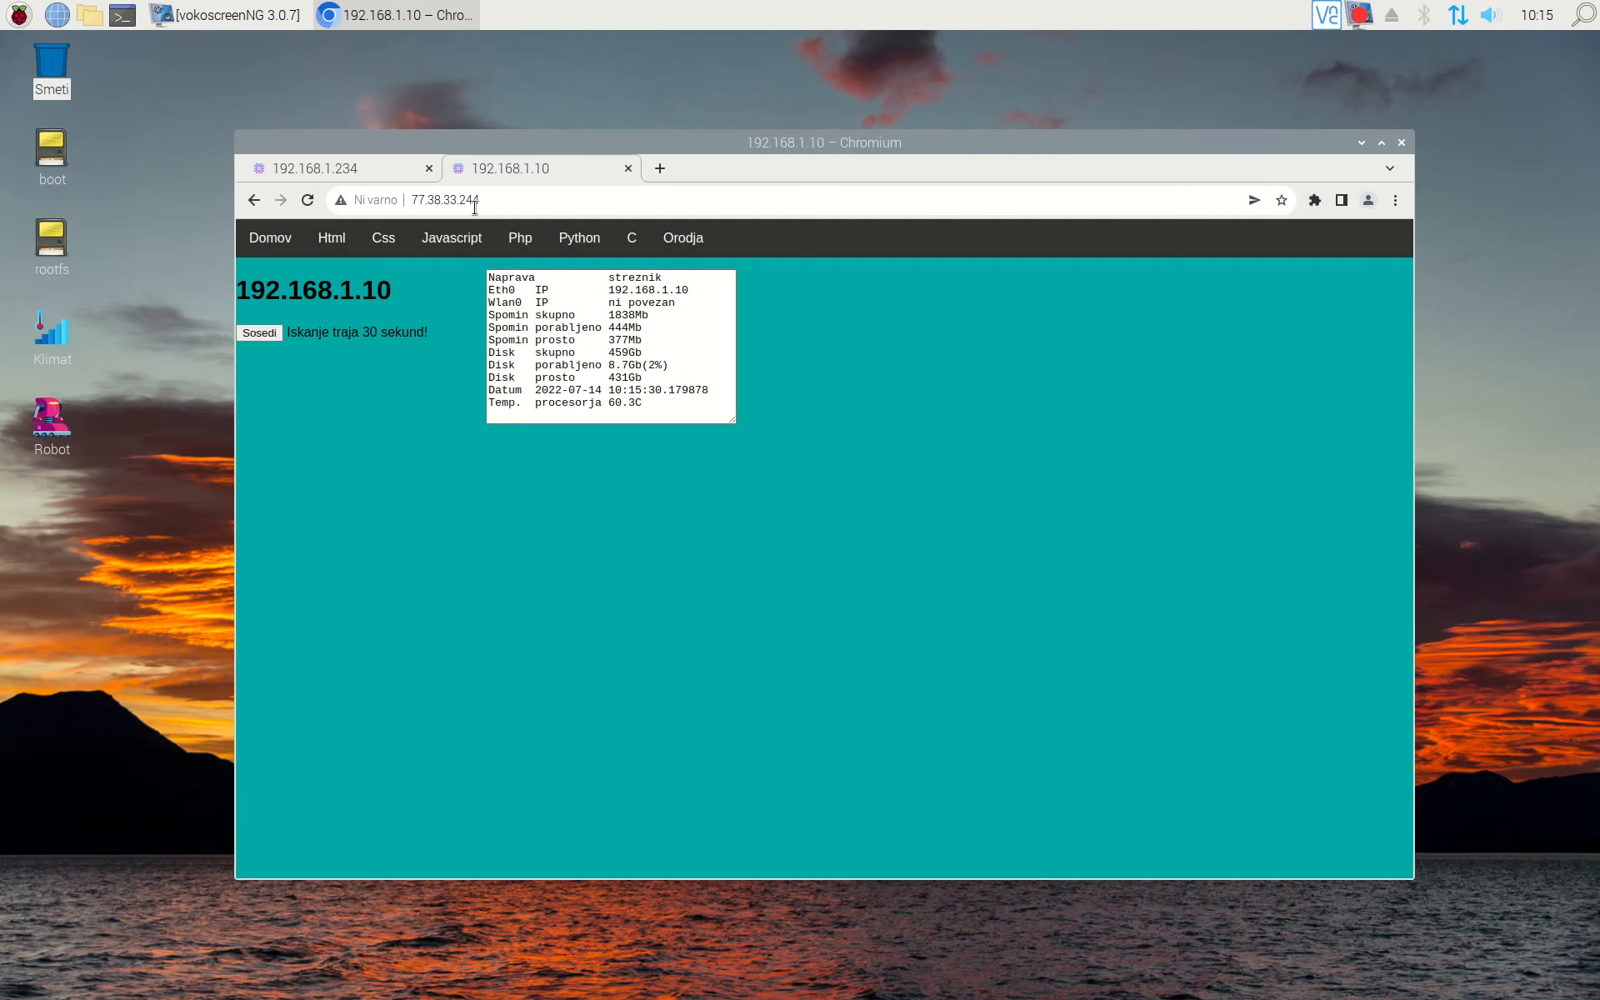
Open the Orodja page, follow the Slovenska izdaja link and download uporabnik.img.zip from Google Drive despite the virus-scan warning
{"action": "mouse_move", "coordinate": [698, 241]}
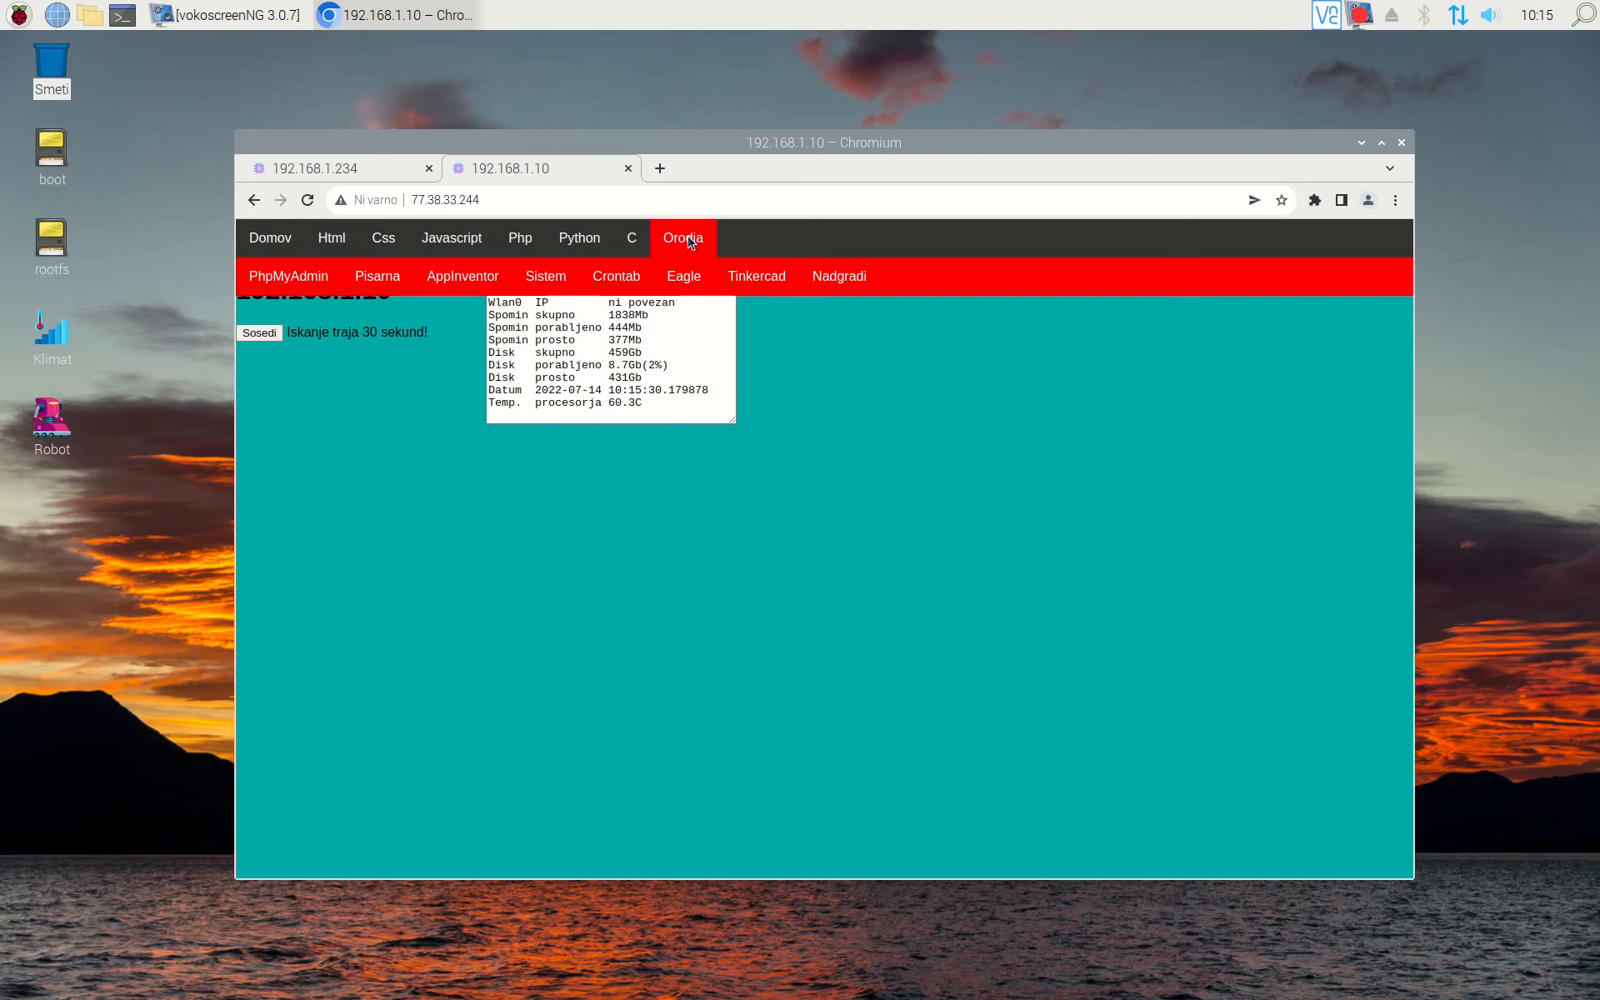
{"action": "left_click", "coordinate": [690, 240]}
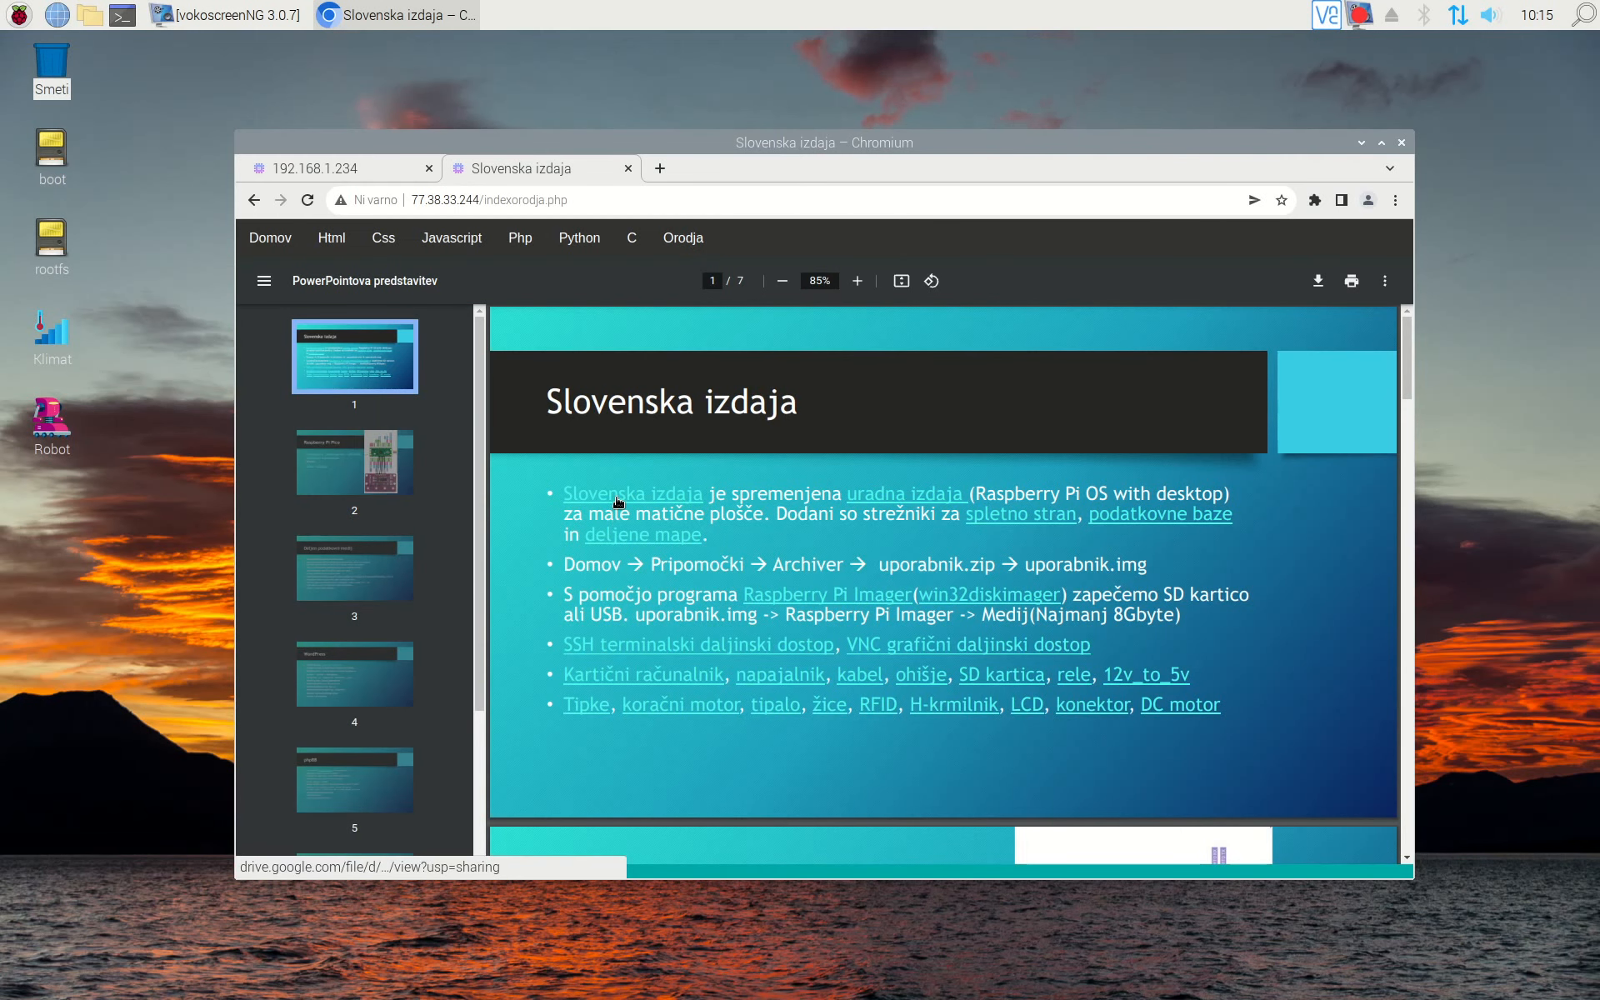
{"action": "left_click", "coordinate": [618, 499]}
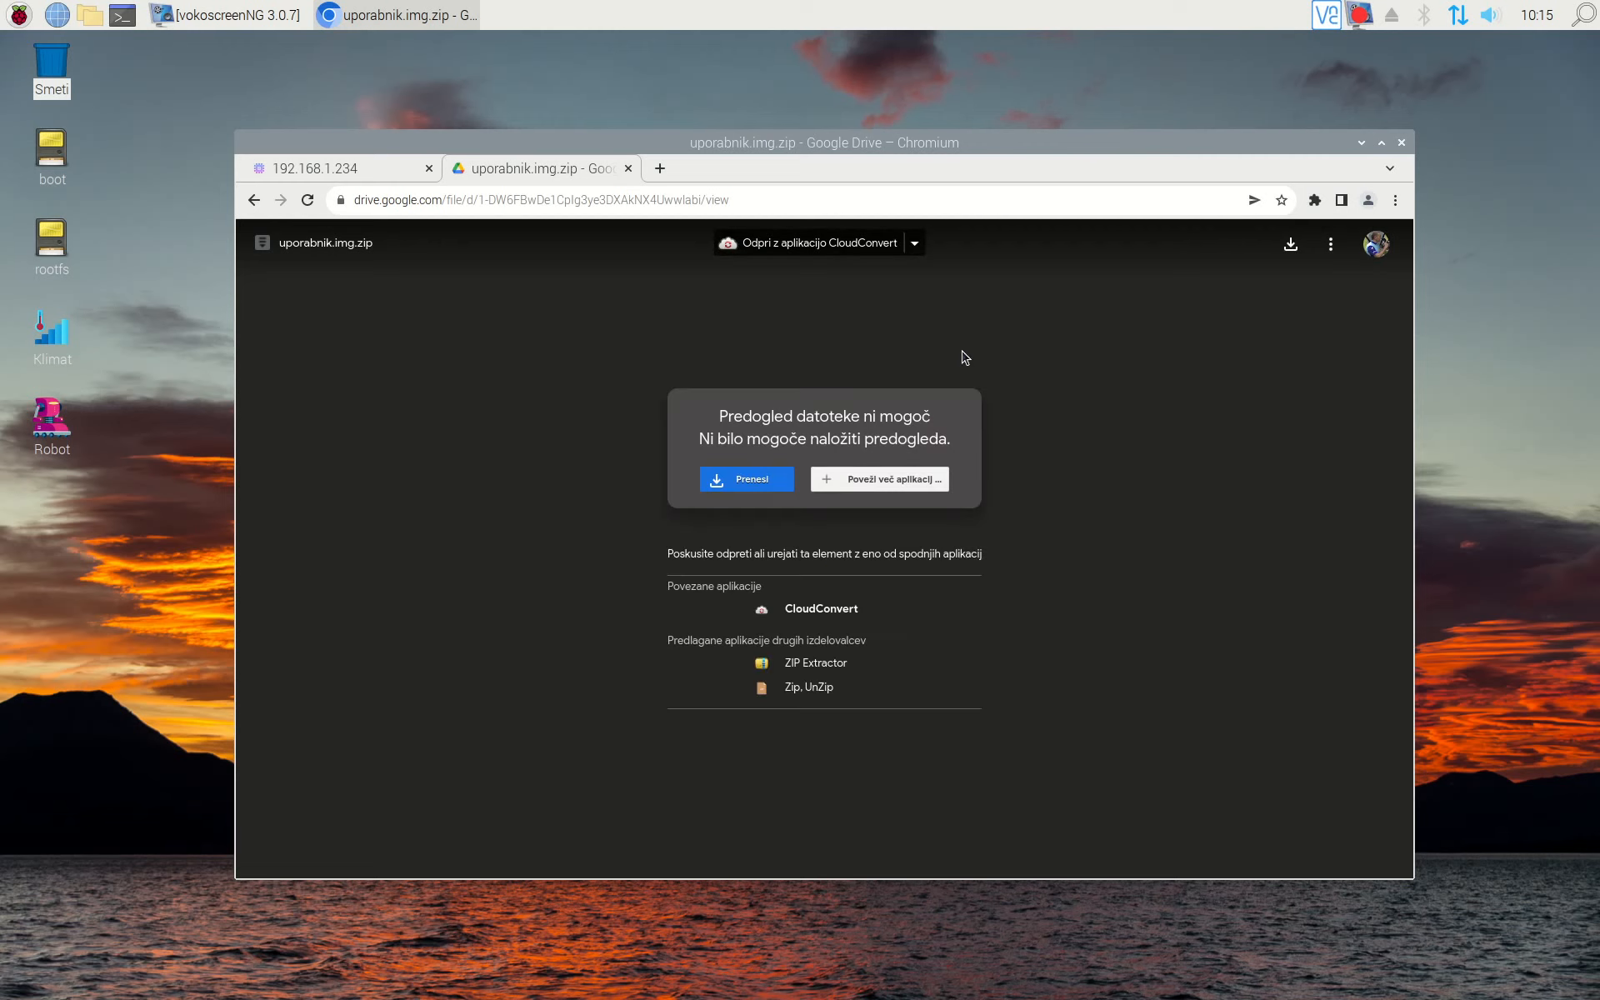
{"action": "left_click", "coordinate": [724, 485]}
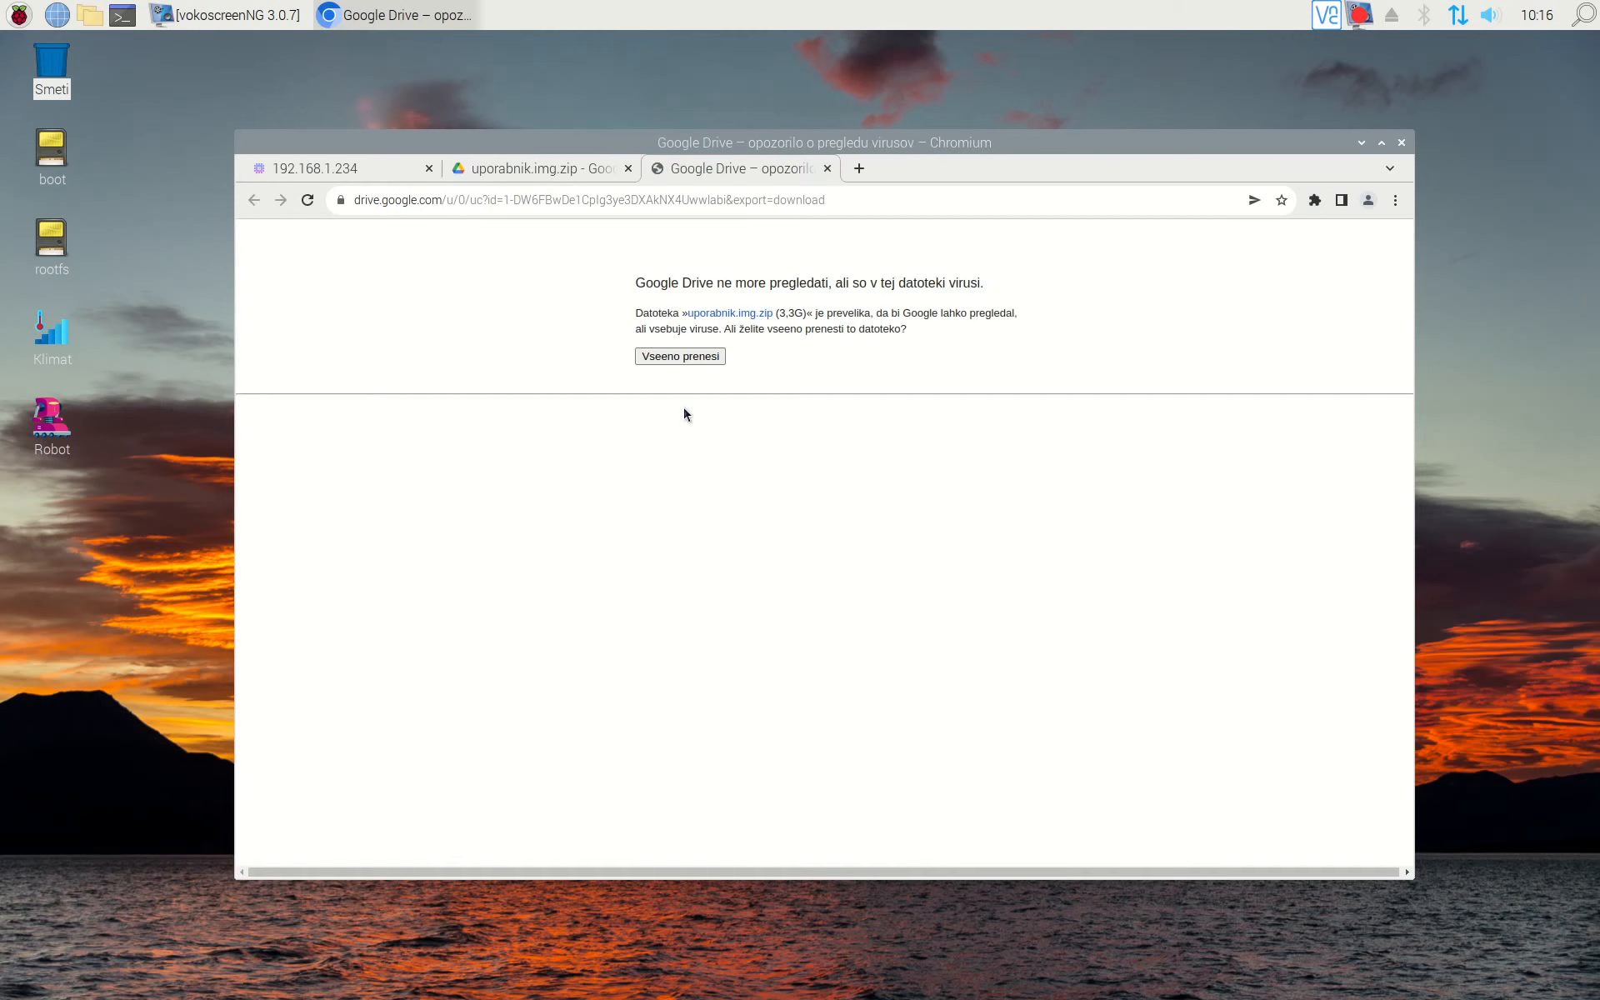
{"action": "left_click", "coordinate": [679, 356]}
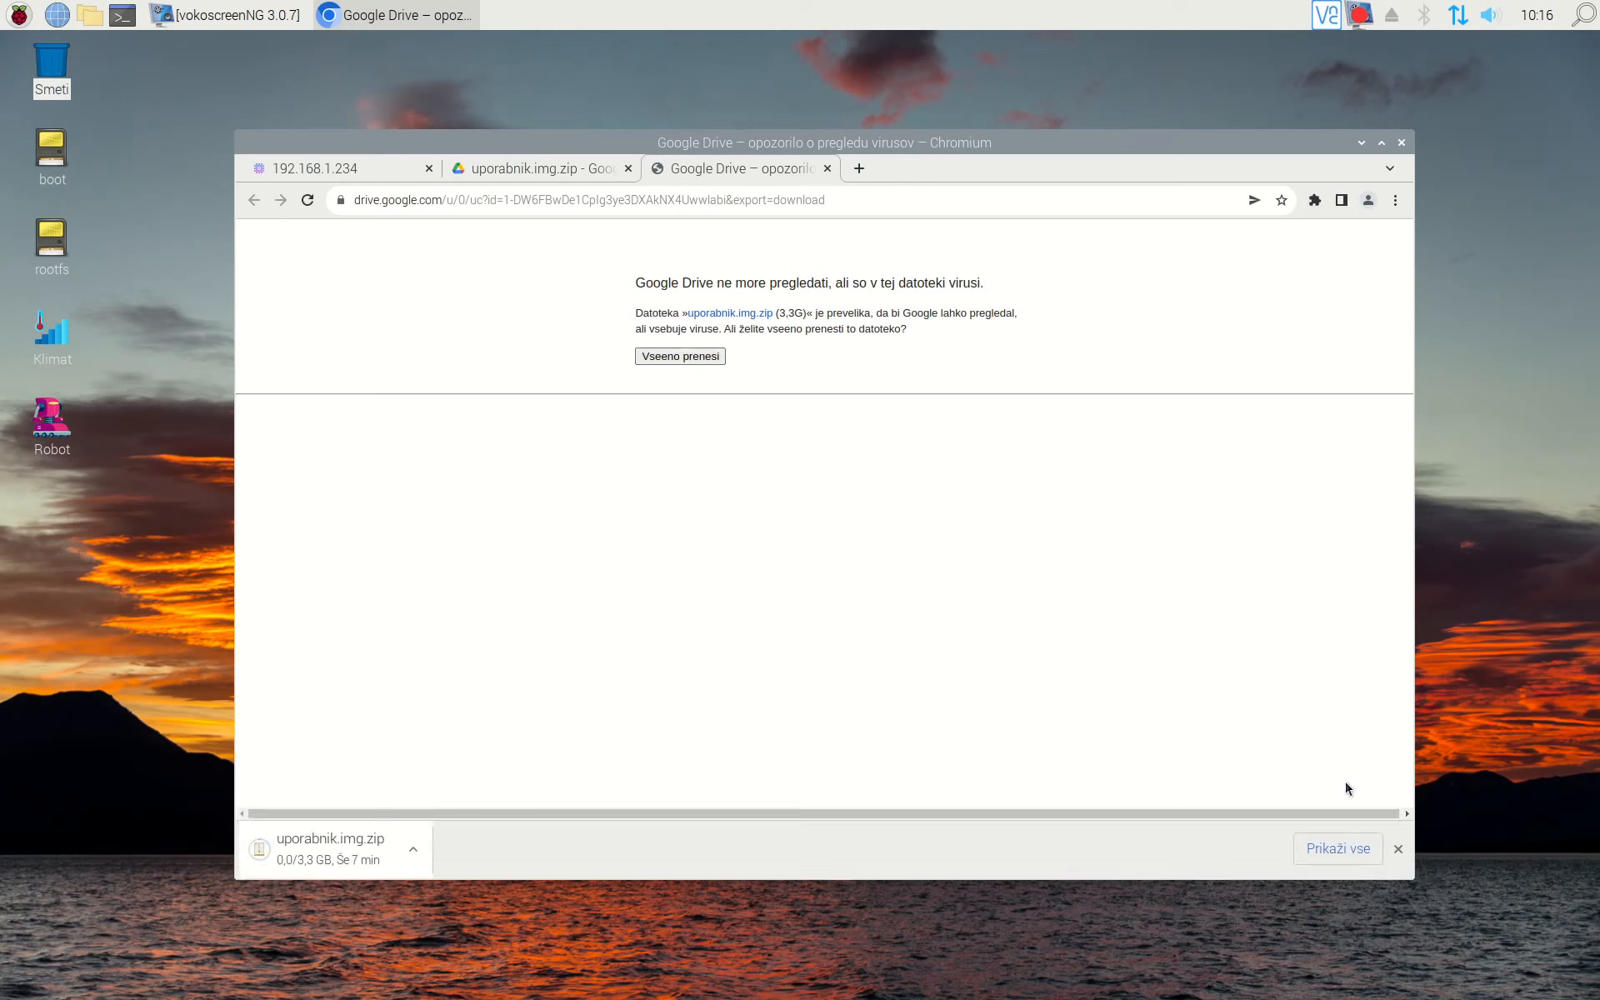
Show all browser downloads and remove the deleted uporabnik.img.zip entry from the list
{"action": "left_click", "coordinate": [1329, 850]}
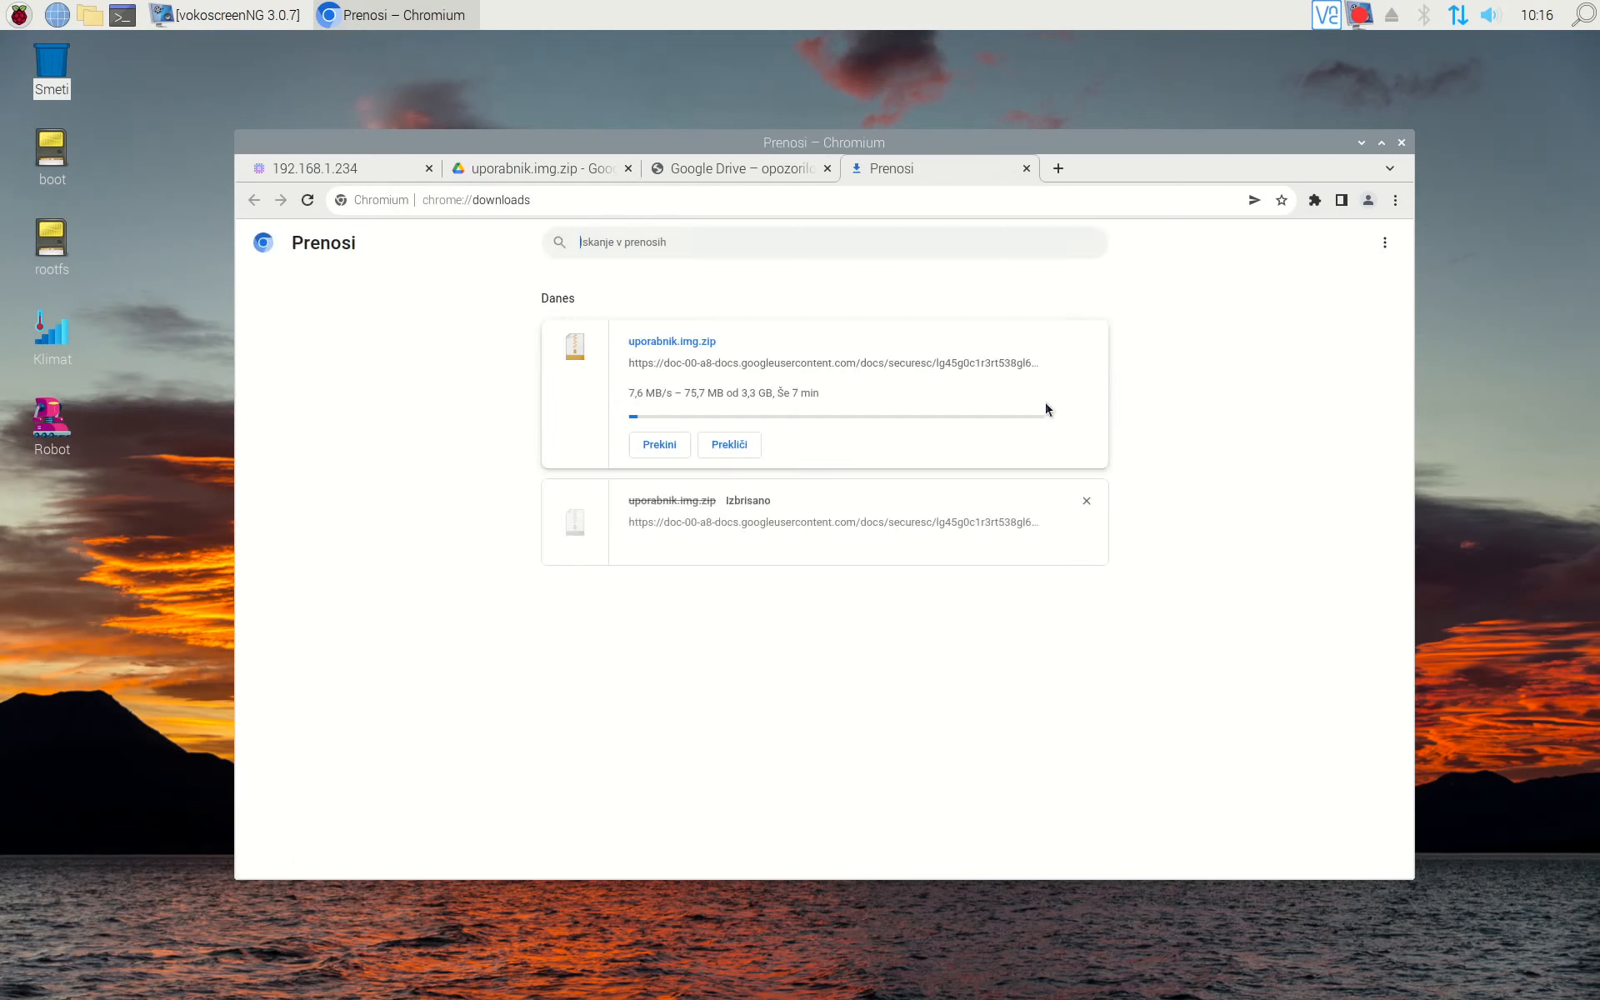
{"action": "left_click", "coordinate": [1087, 502]}
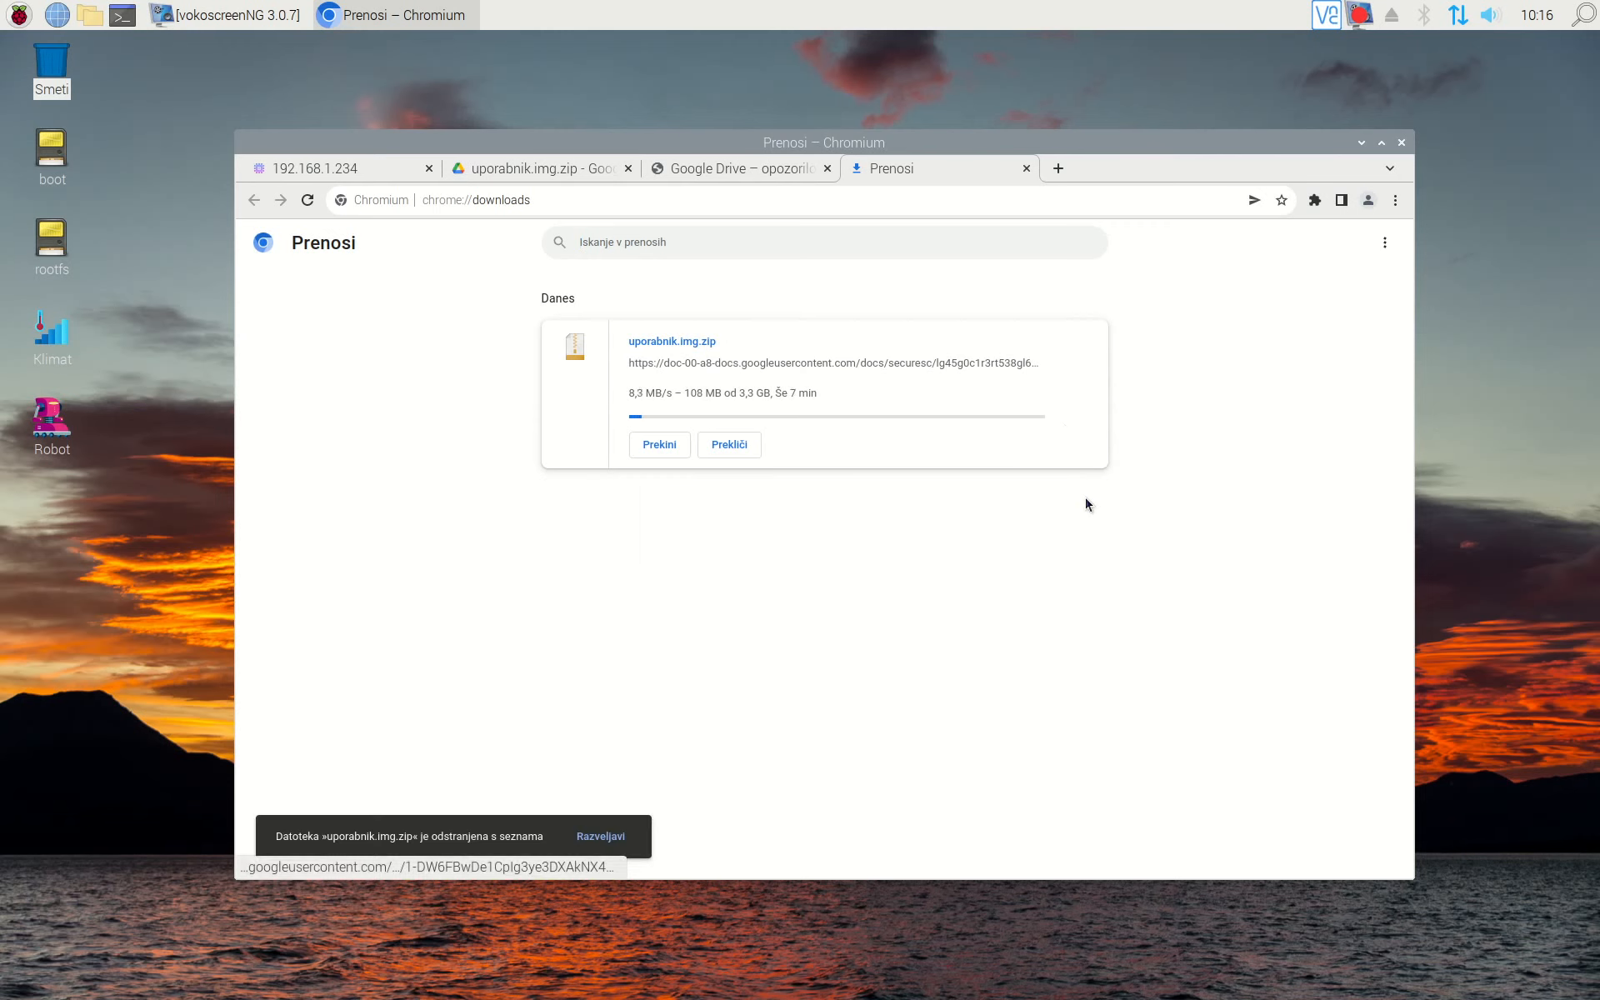
{"action": "right_click", "coordinate": [1360, 15]}
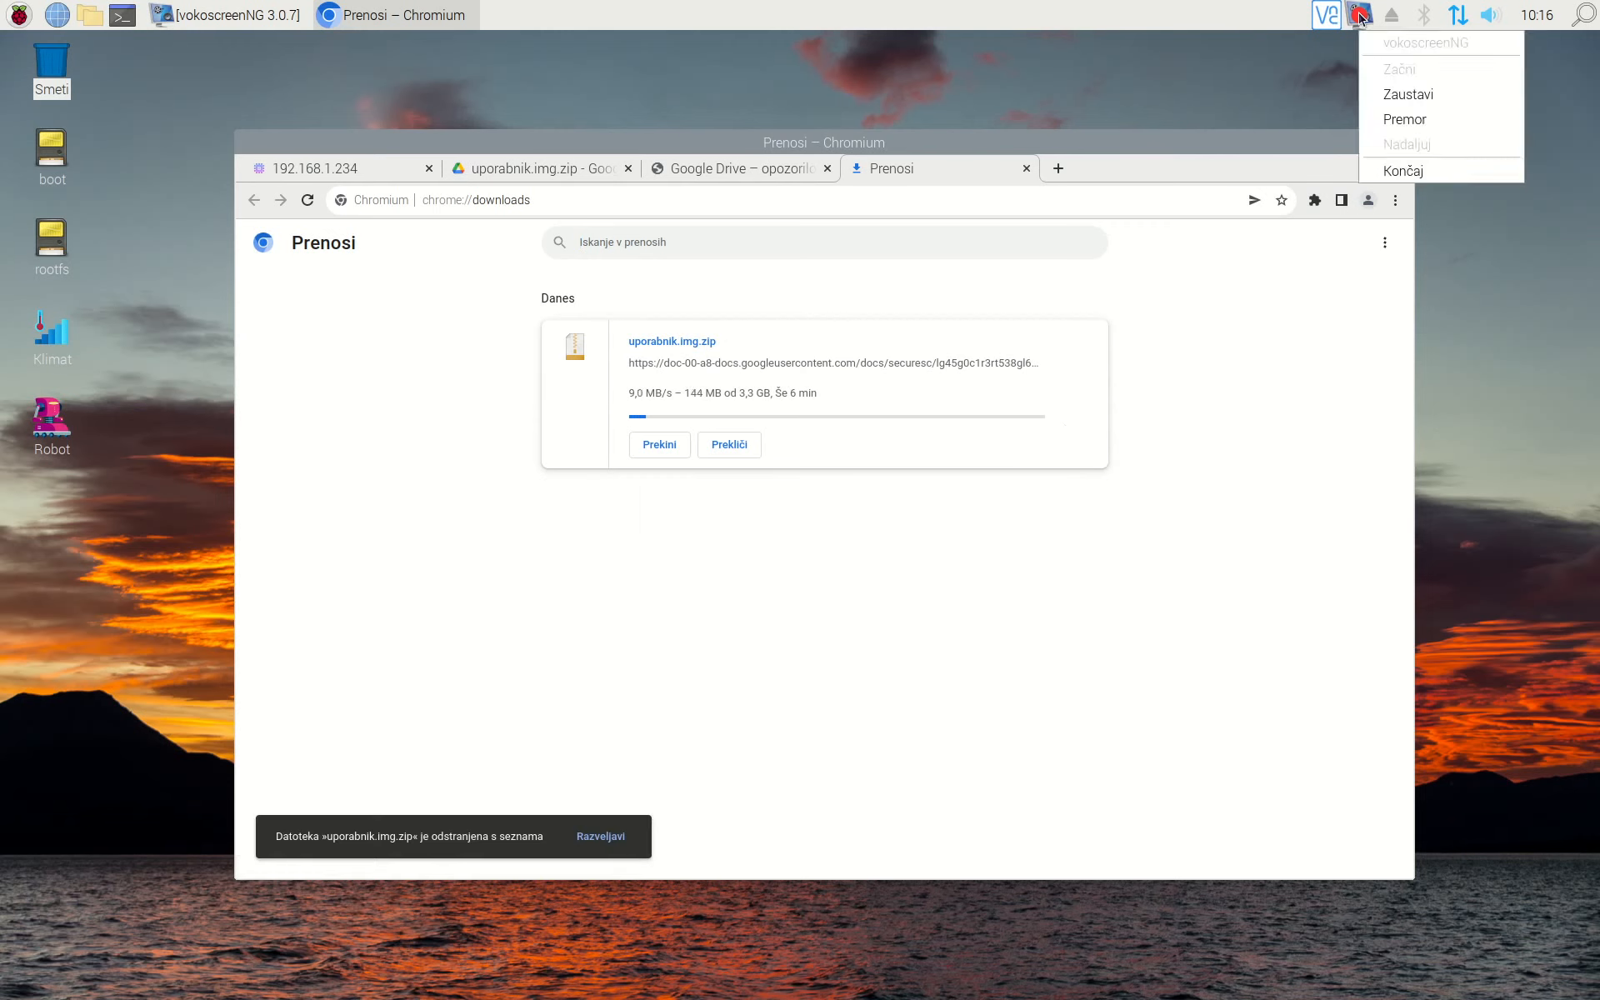
{"action": "left_click", "coordinate": [1407, 121]}
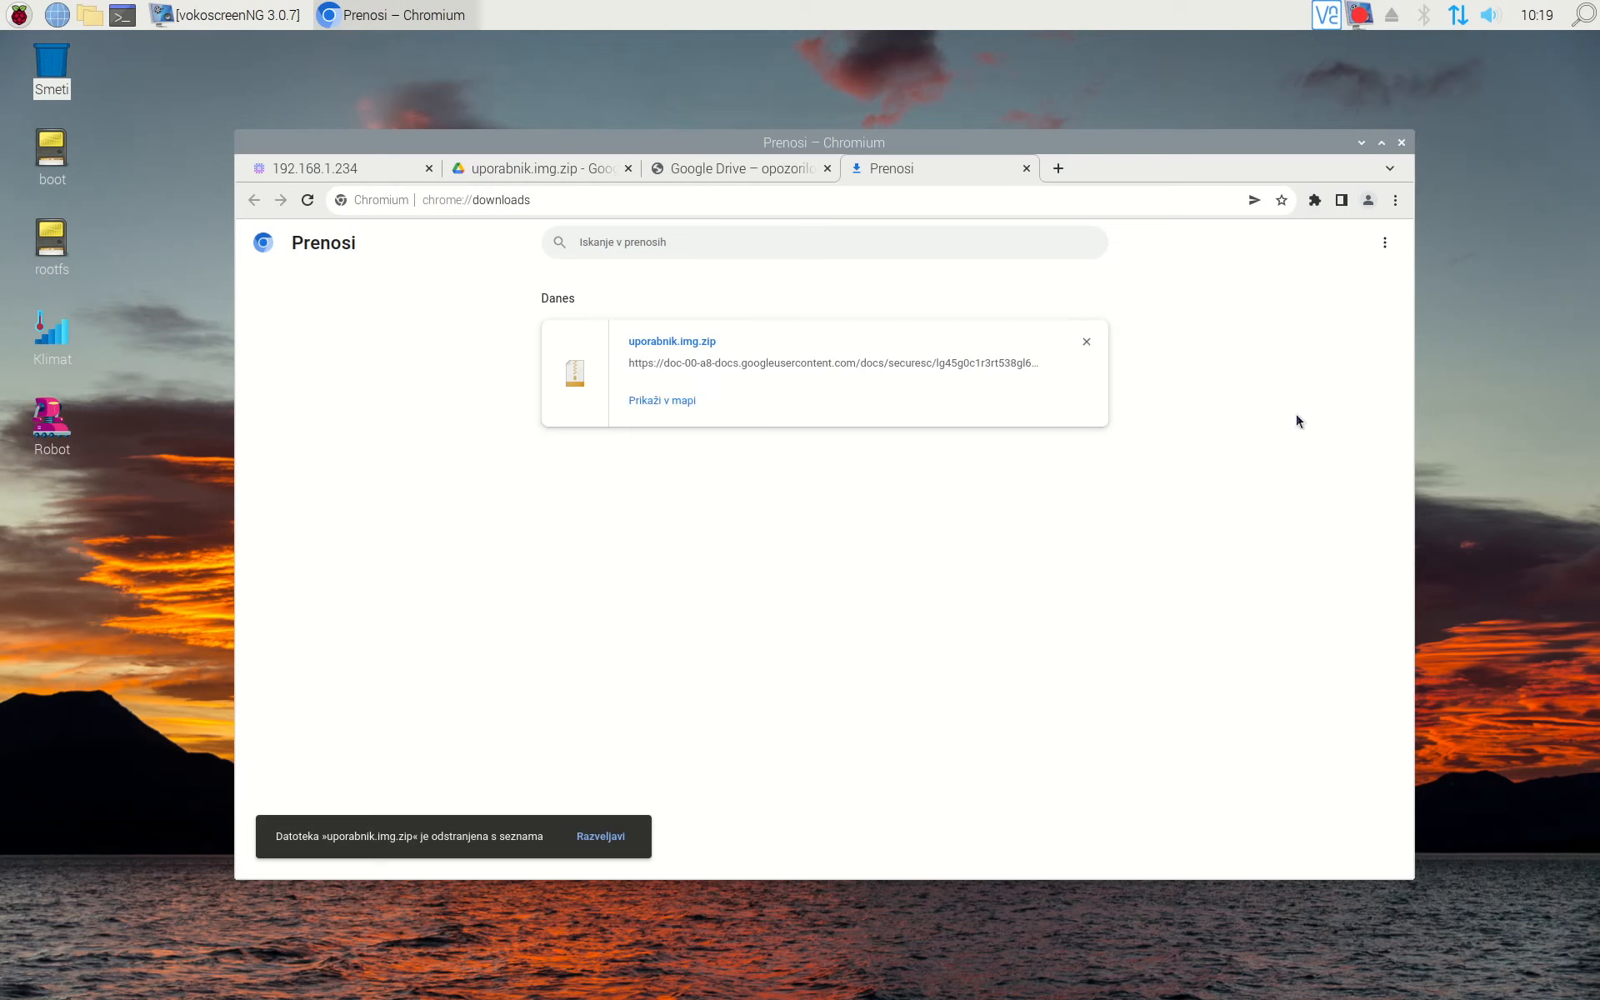
Show the downloaded uporabnik.img.zip in its folder and extract it into the same Prejemi folder
{"action": "left_click", "coordinate": [668, 402]}
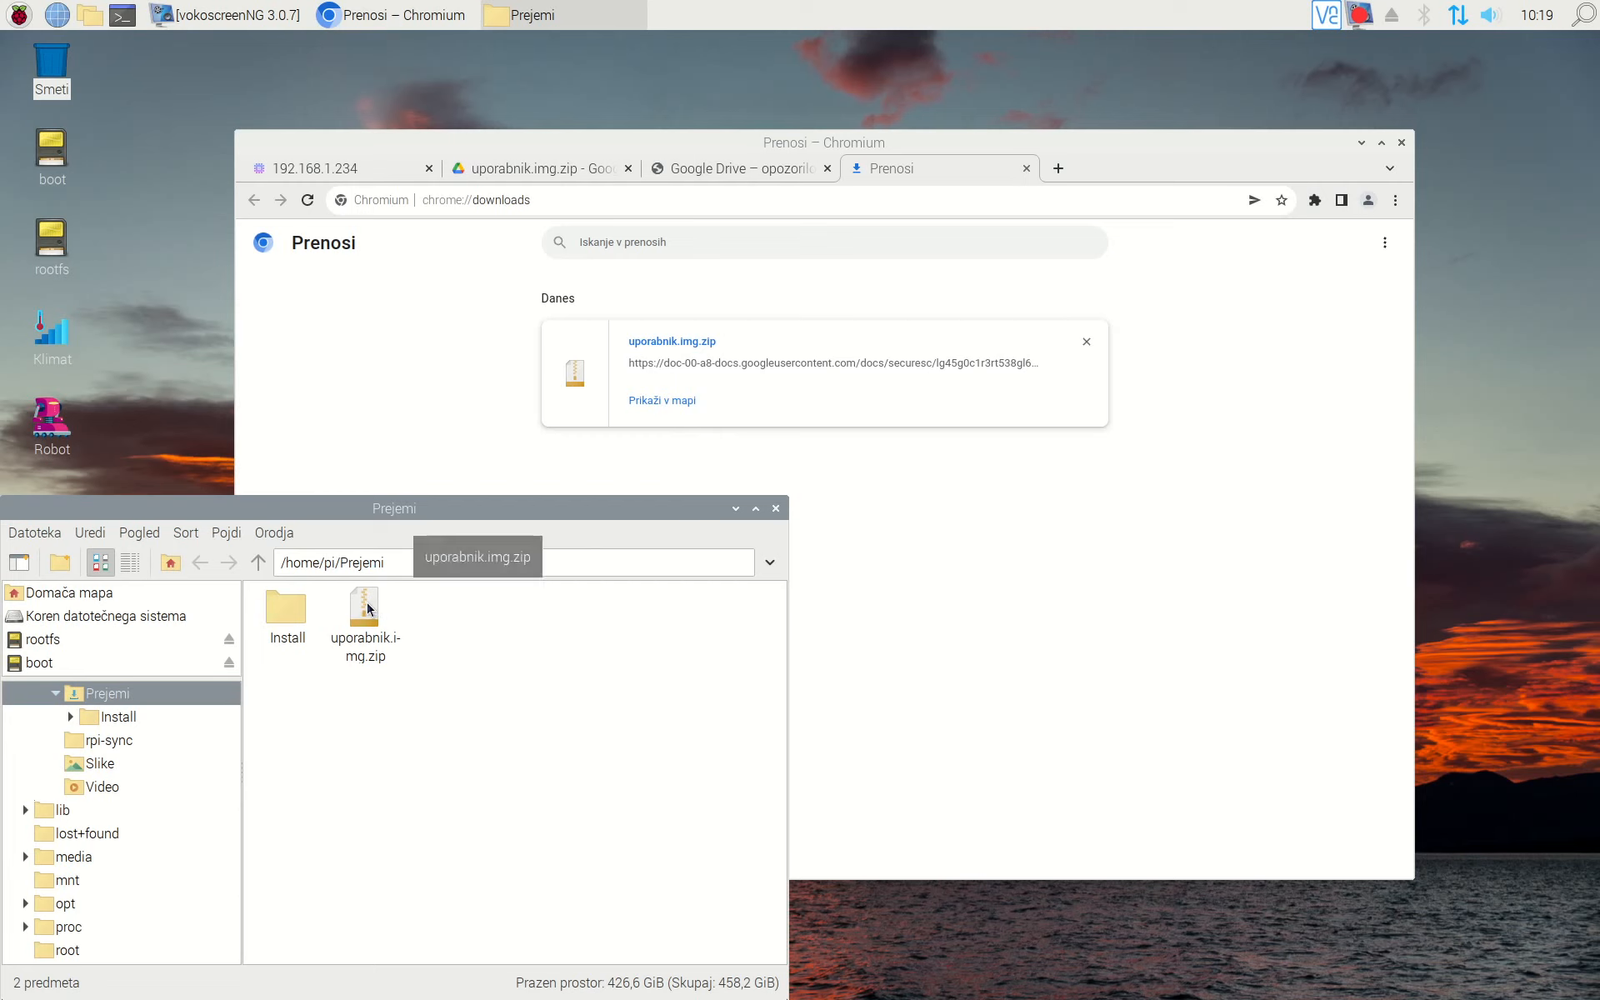
{"action": "right_click", "coordinate": [368, 608]}
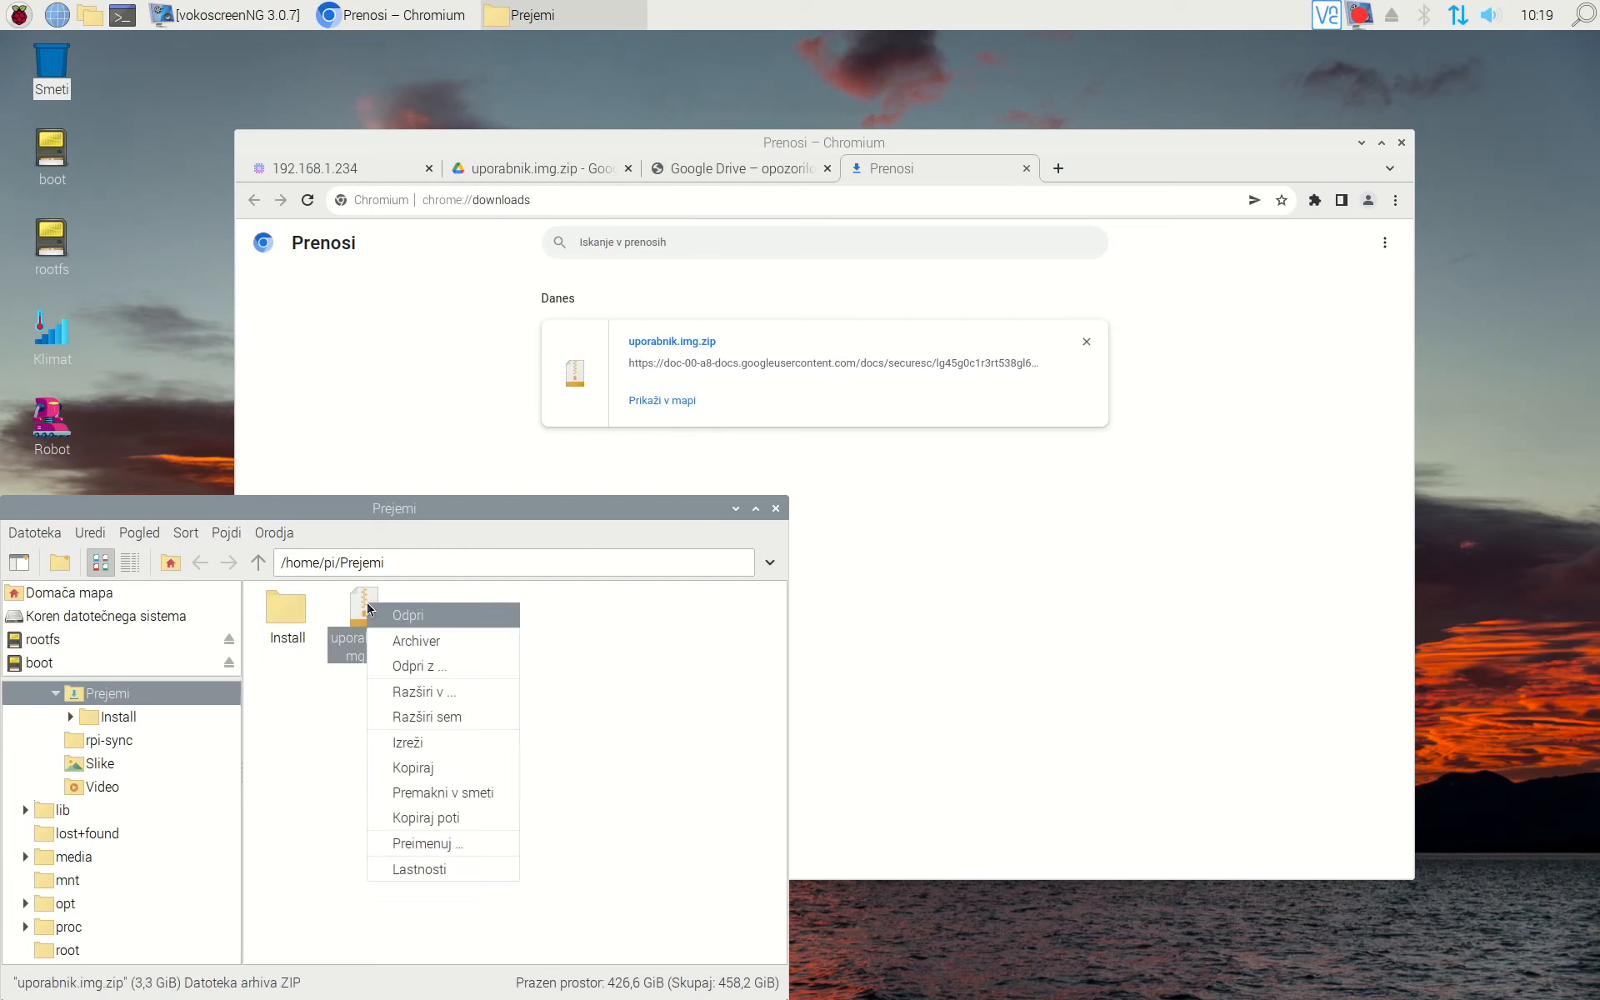
{"action": "left_click", "coordinate": [427, 719]}
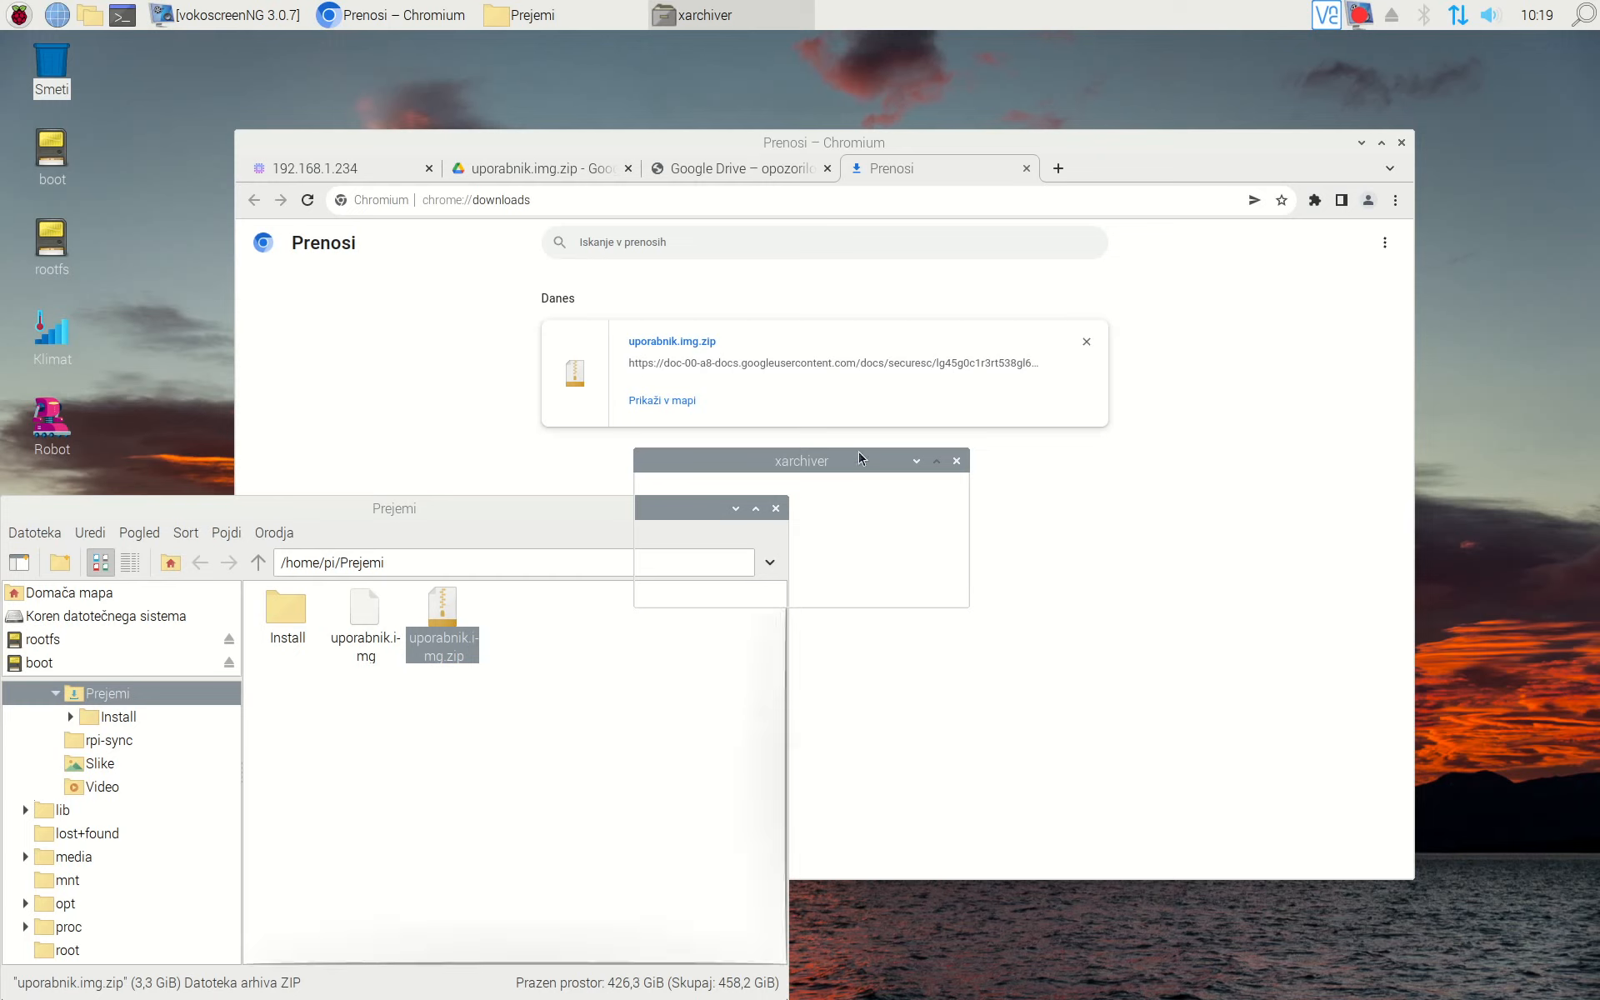
{"action": "left_click_drag", "start_coordinate": [861, 463], "coordinate": [1115, 467]}
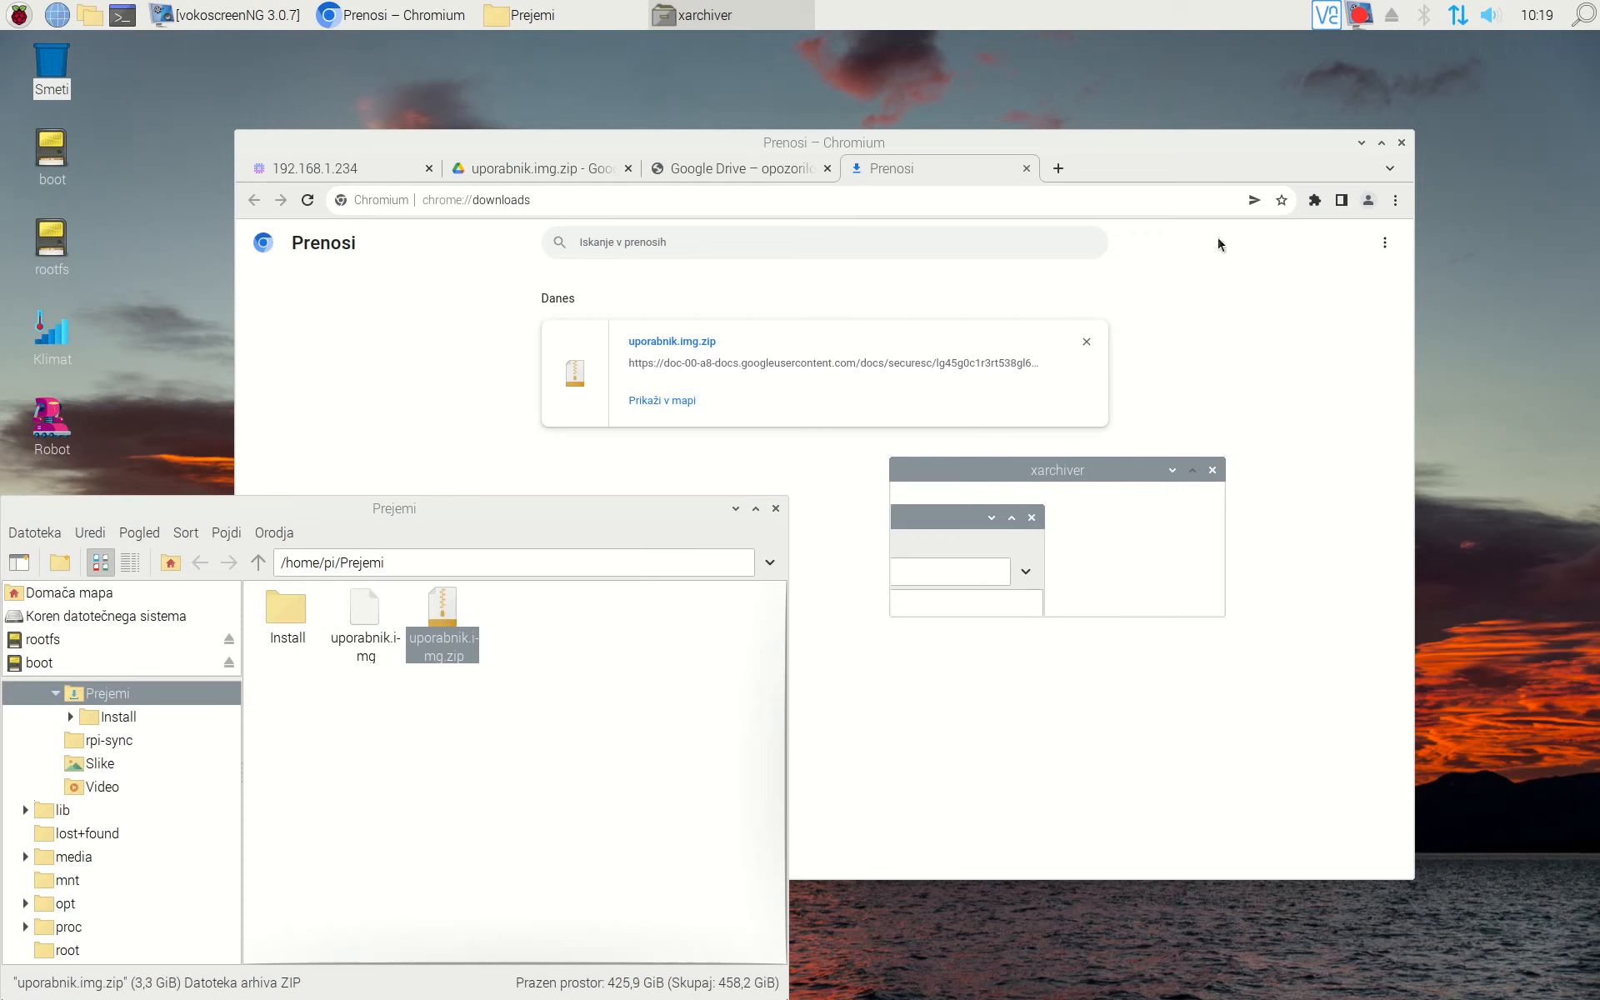
{"action": "left_click", "coordinate": [1357, 20]}
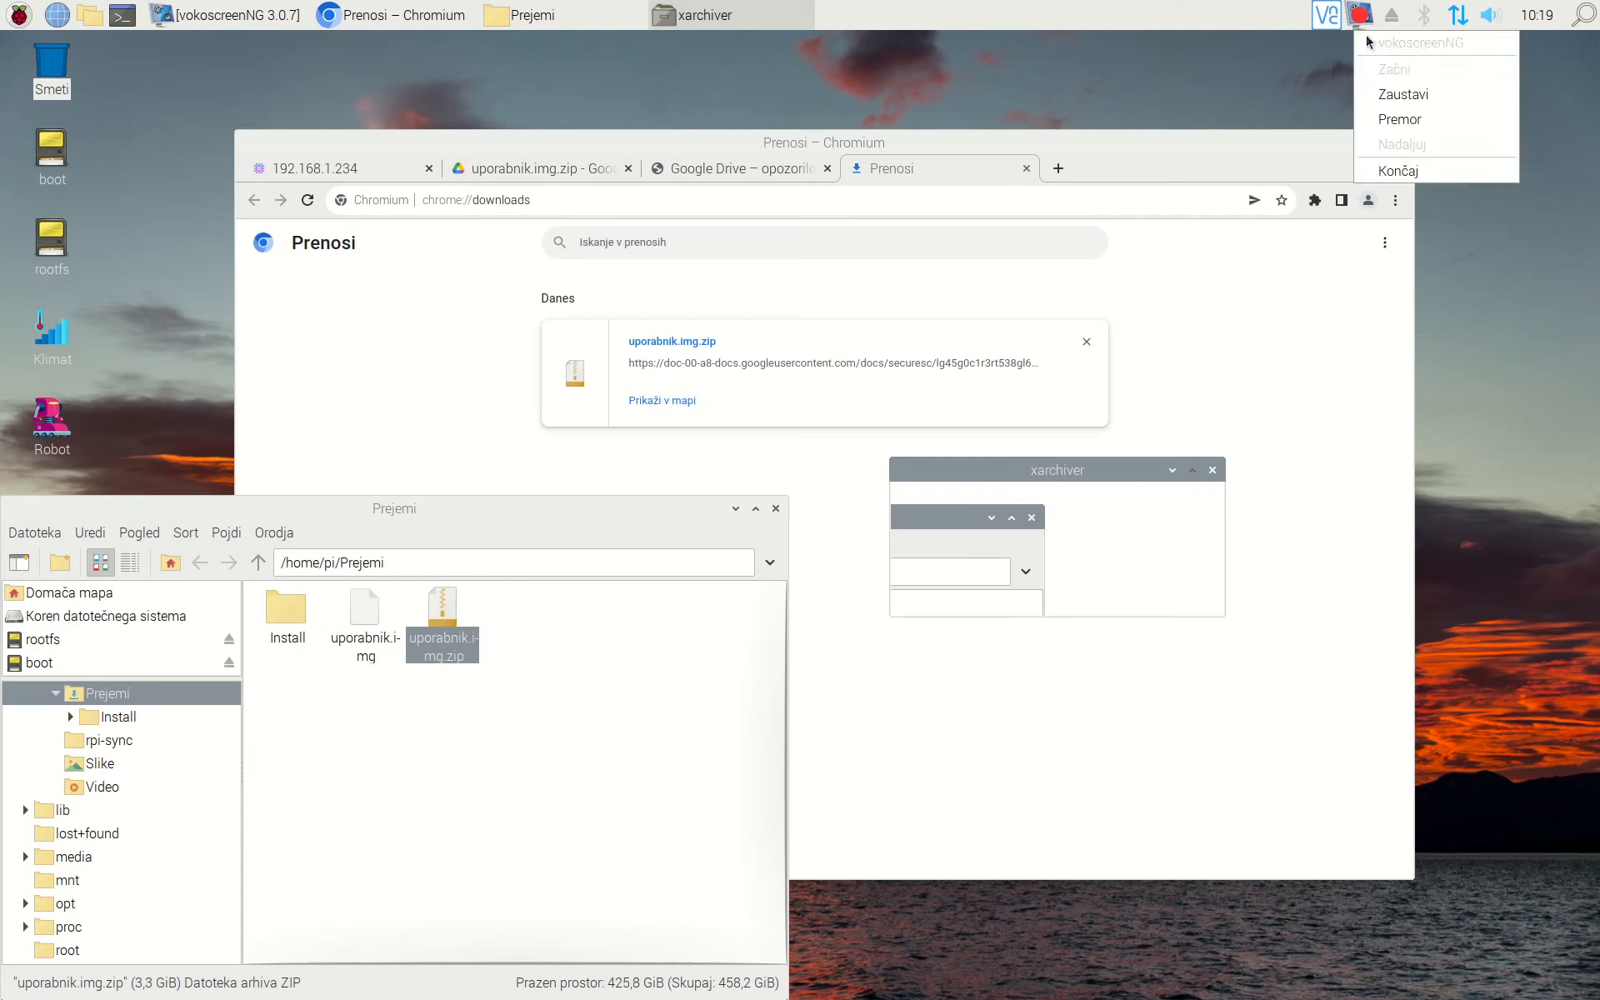
{"action": "left_click", "coordinate": [1398, 120]}
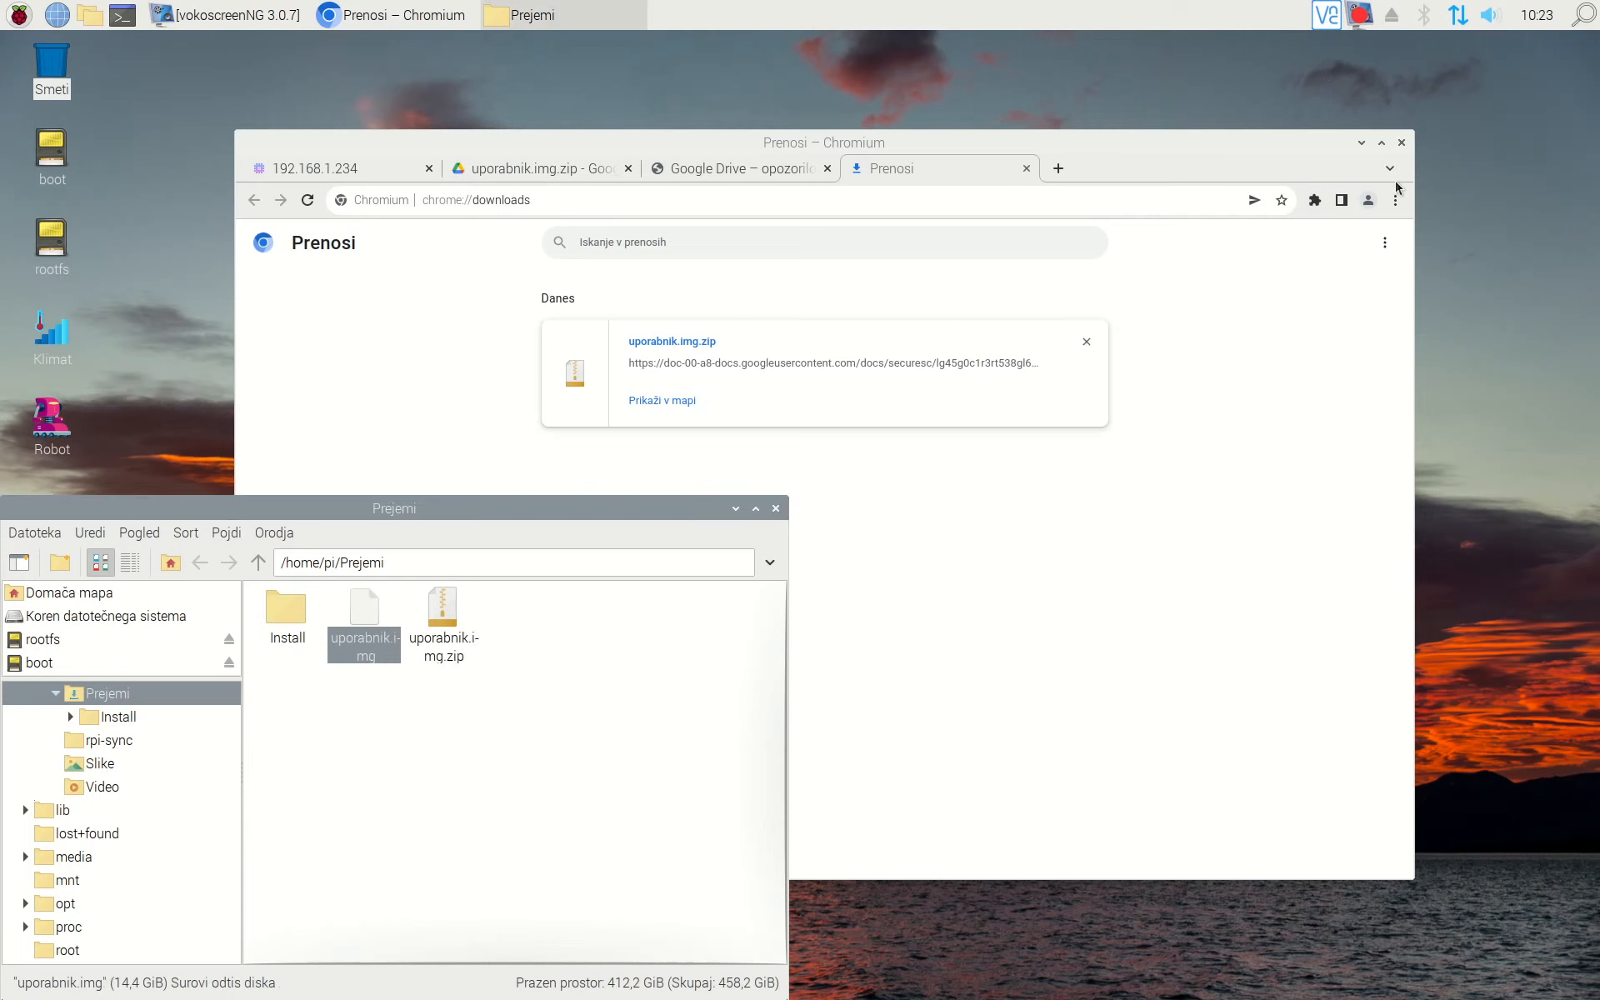
Check the size of the extracted uporabnik.img in its file properties and close them
{"action": "right_click", "coordinate": [365, 636]}
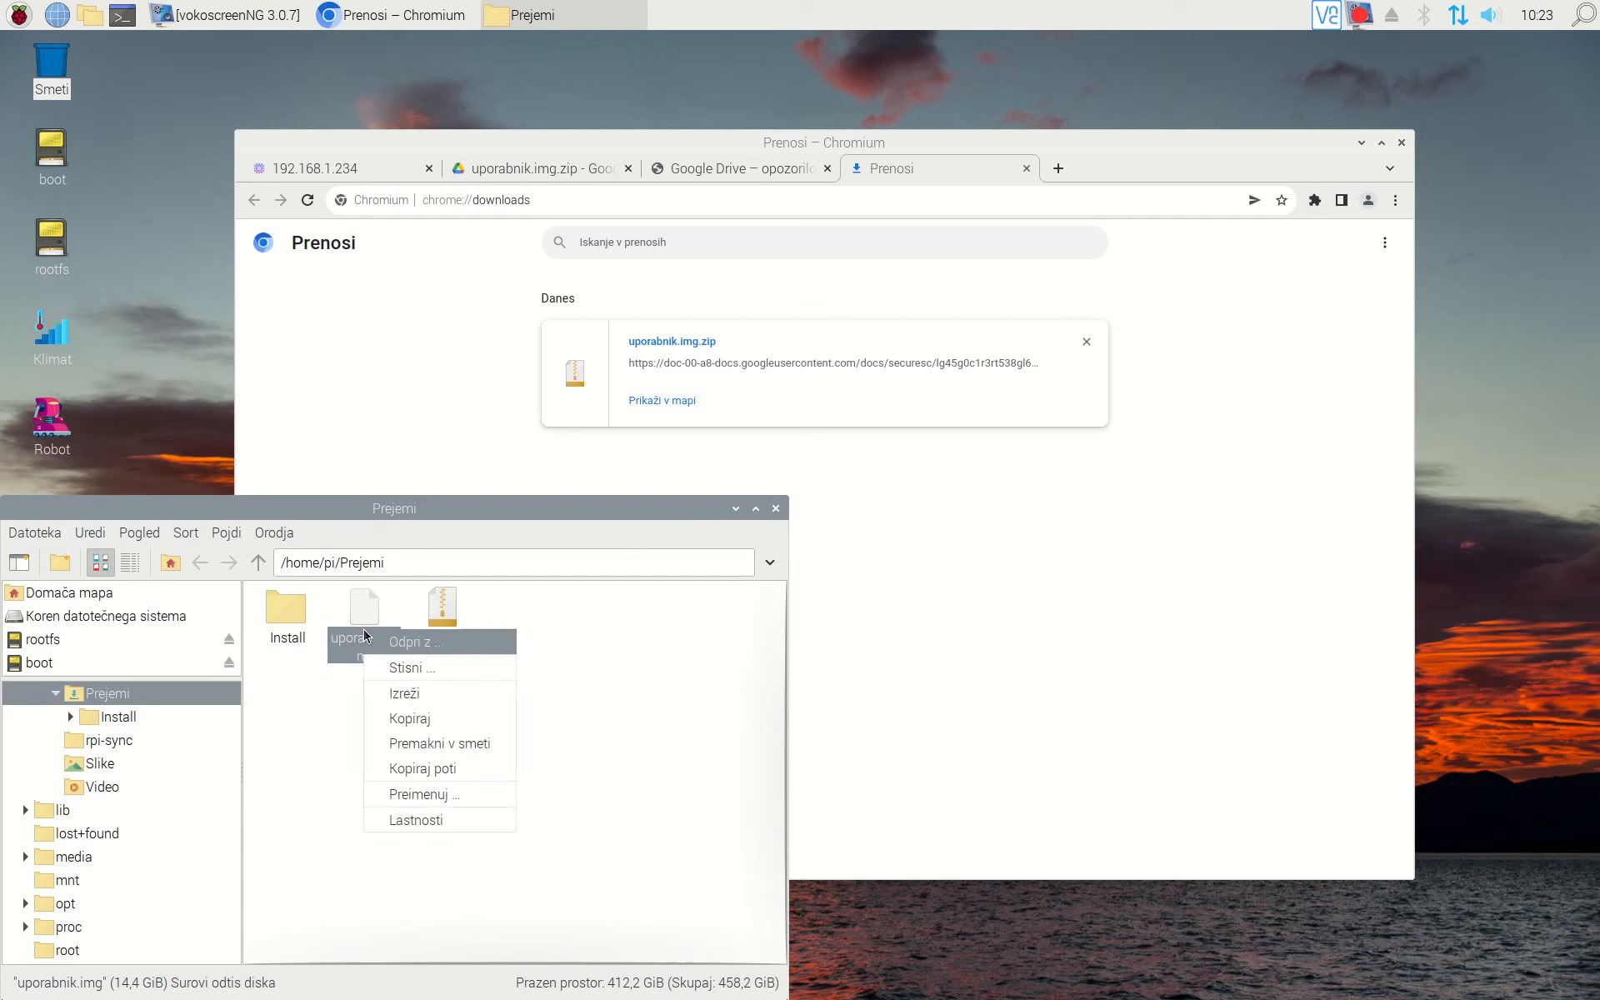
{"action": "left_click", "coordinate": [417, 821]}
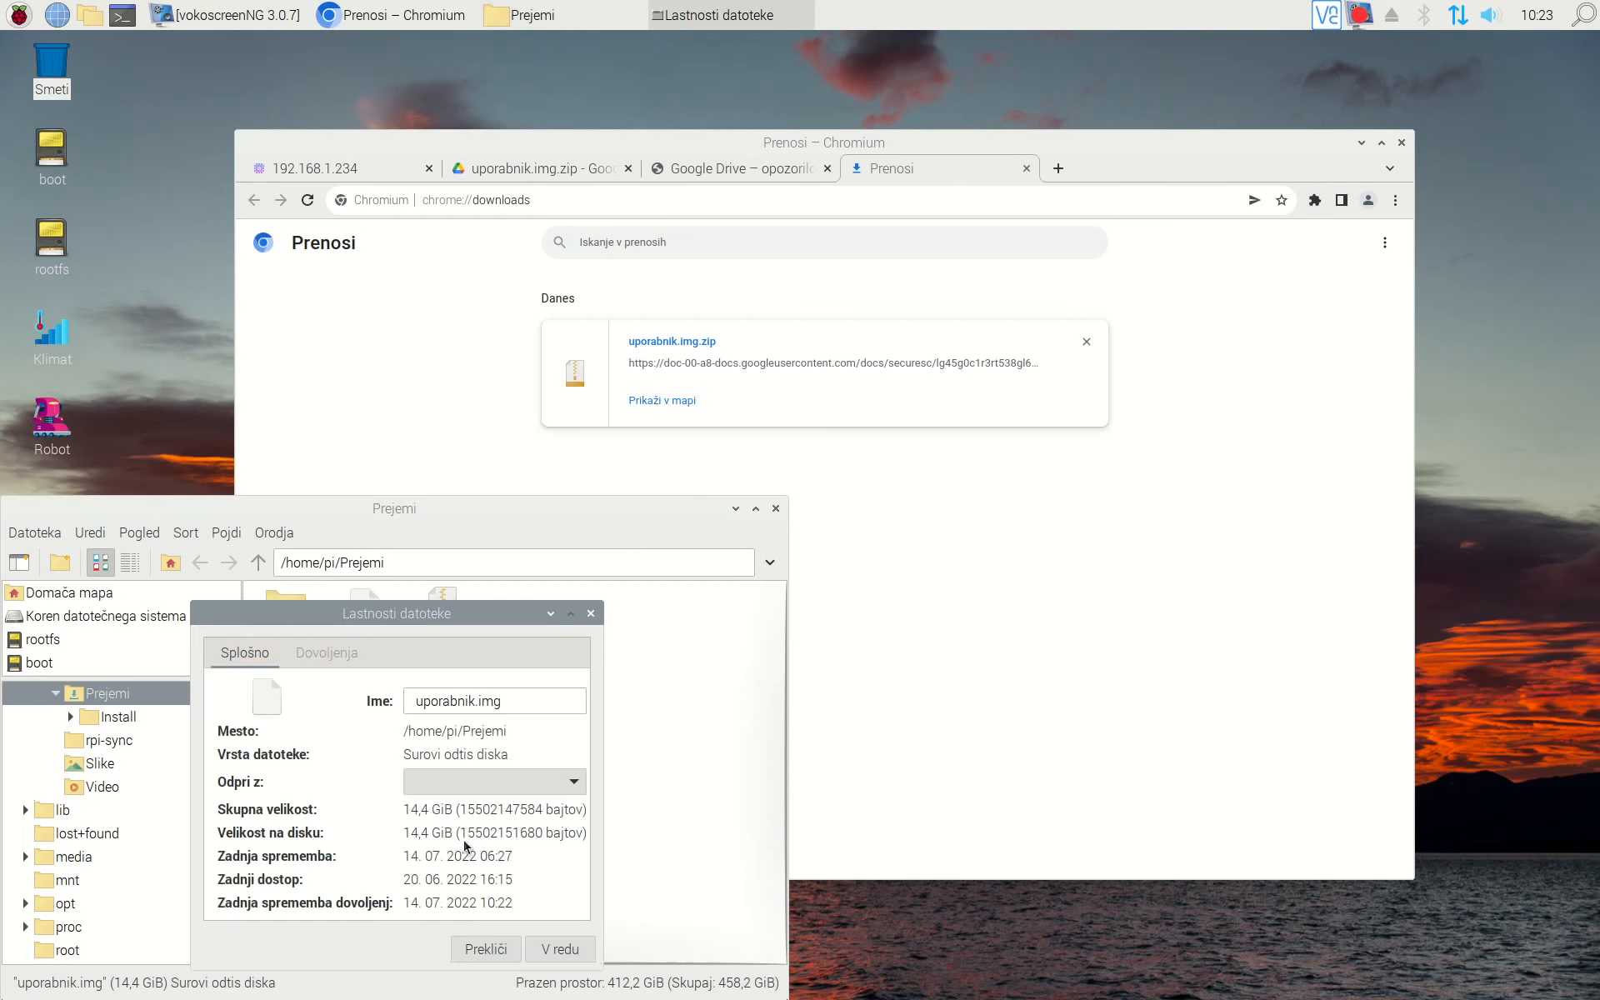
{"action": "left_click", "coordinate": [591, 614]}
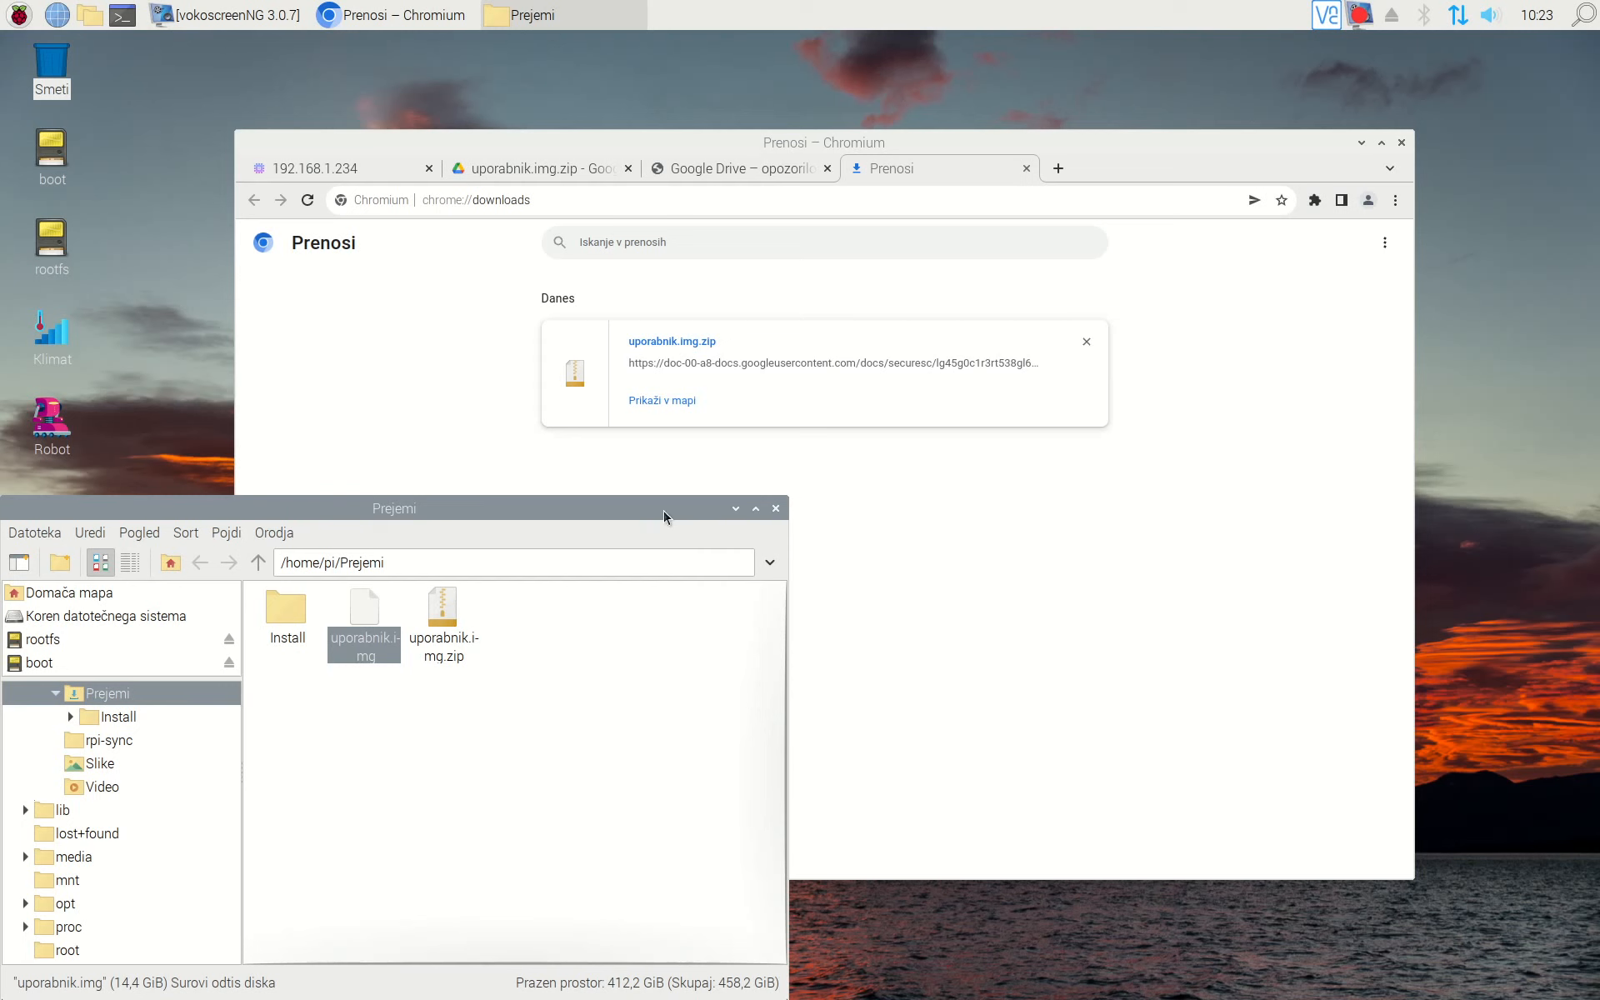
Launch Raspberry Pi Imager and choose the built-in 15.9 GB SD card reader as the storage device
{"action": "left_click_drag", "start_coordinate": [621, 523], "coordinate": [746, 468]}
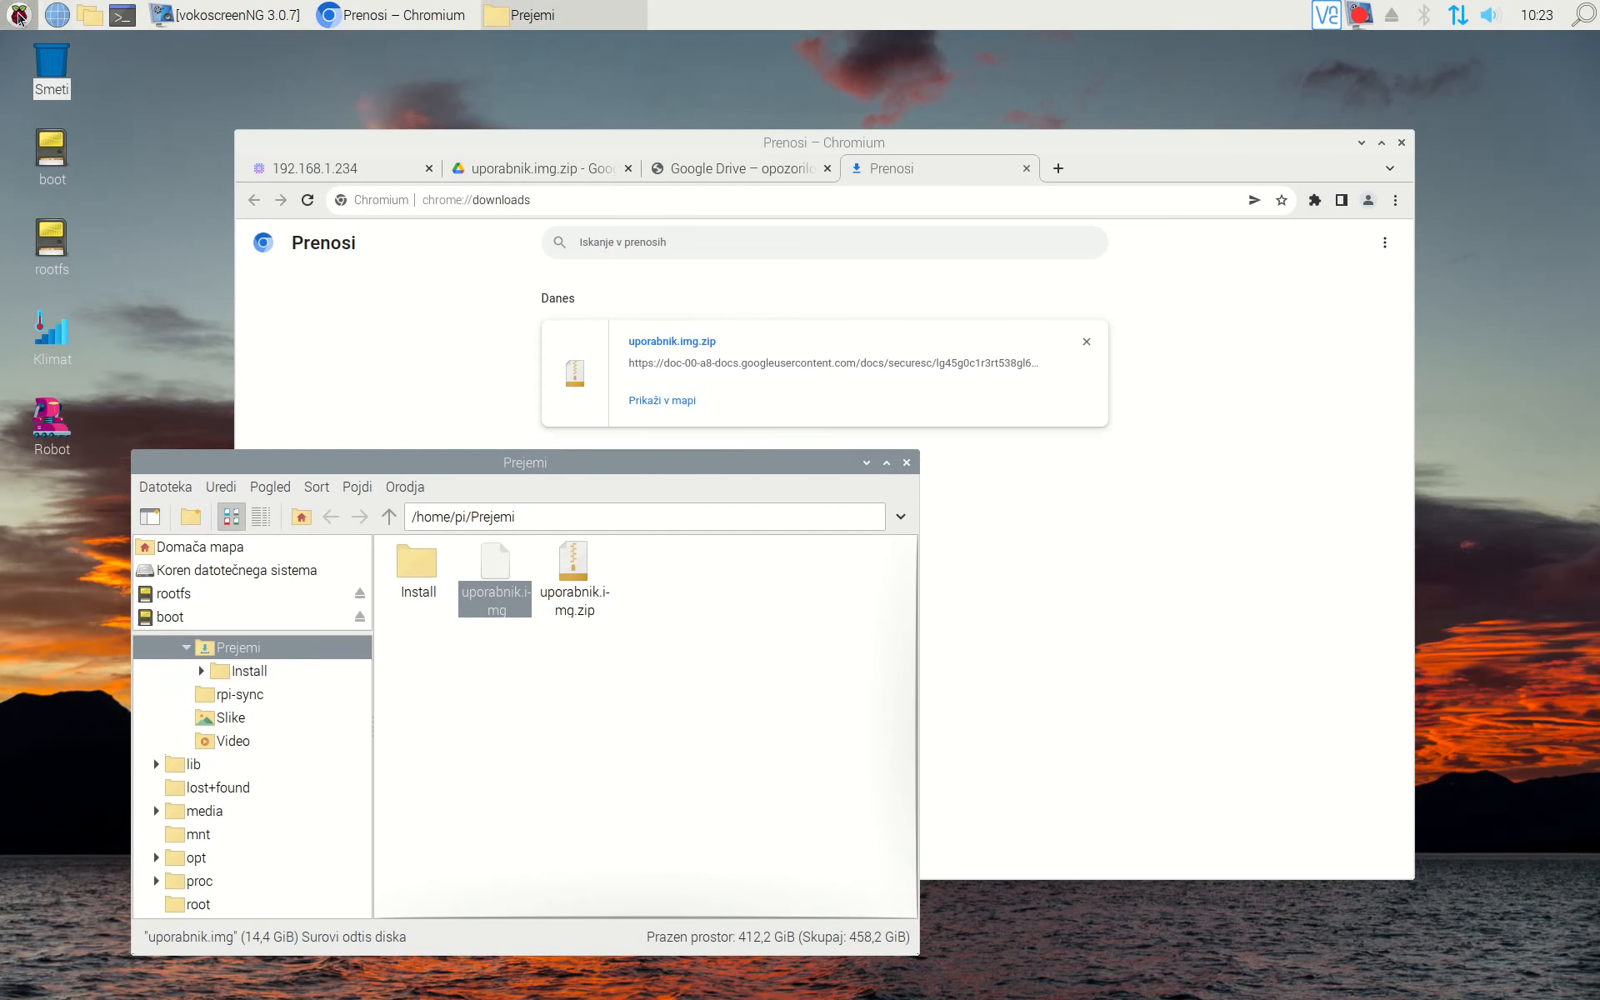
{"action": "left_click", "coordinate": [18, 15]}
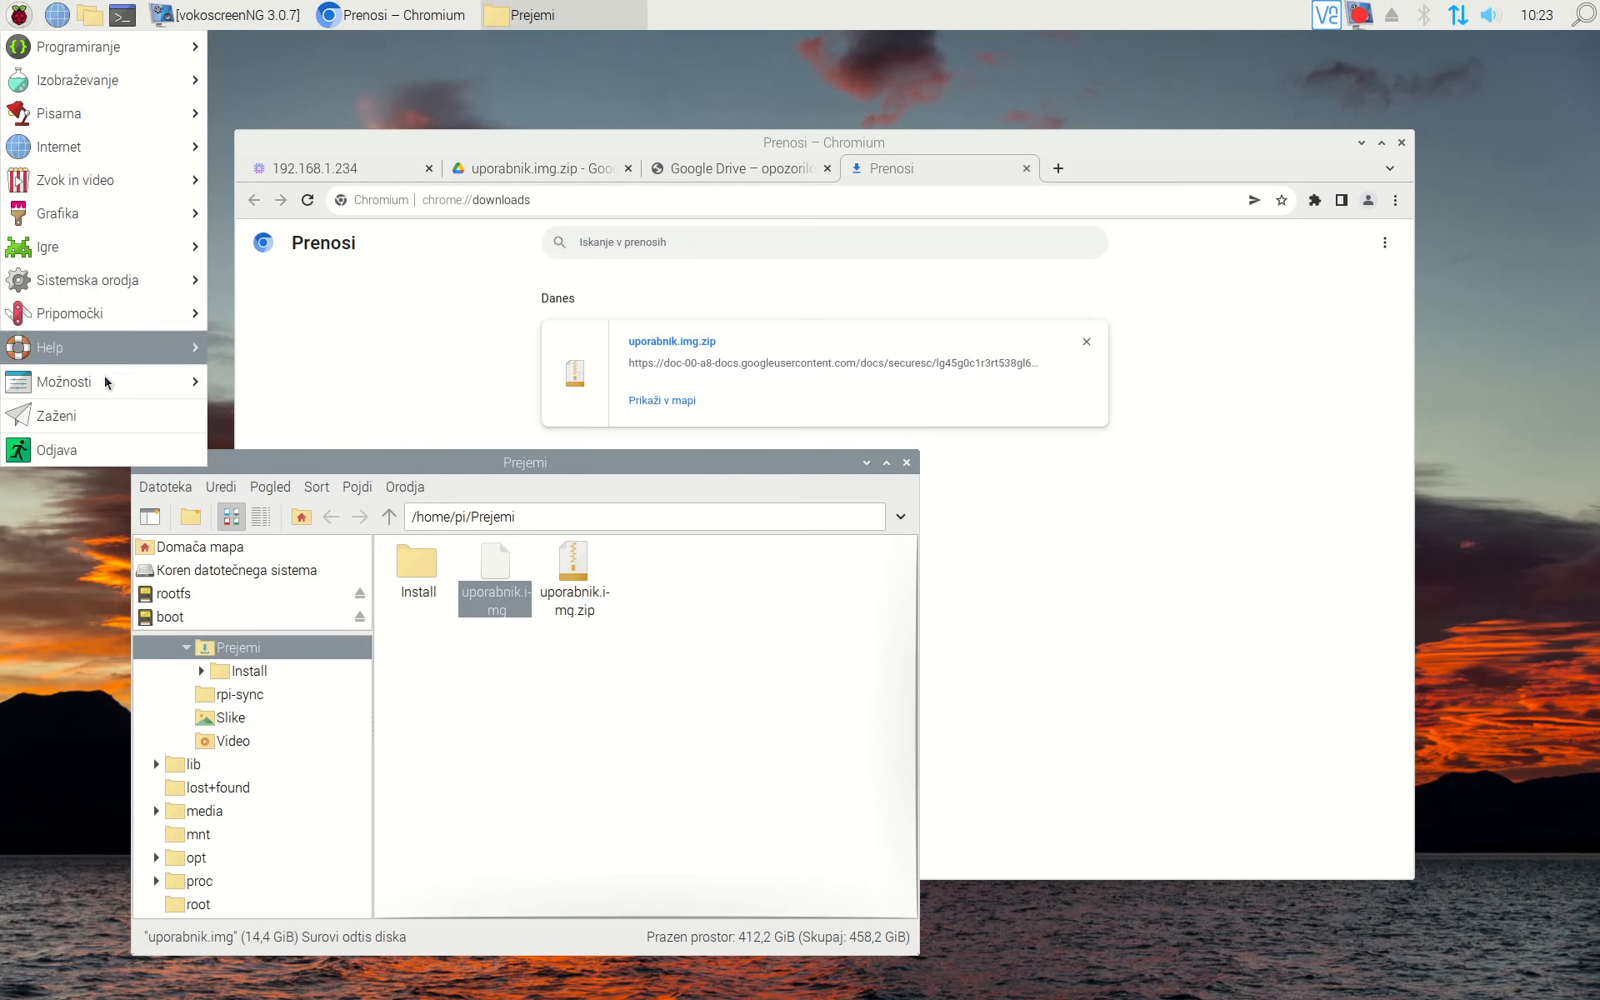
{"action": "mouse_move", "coordinate": [107, 382]}
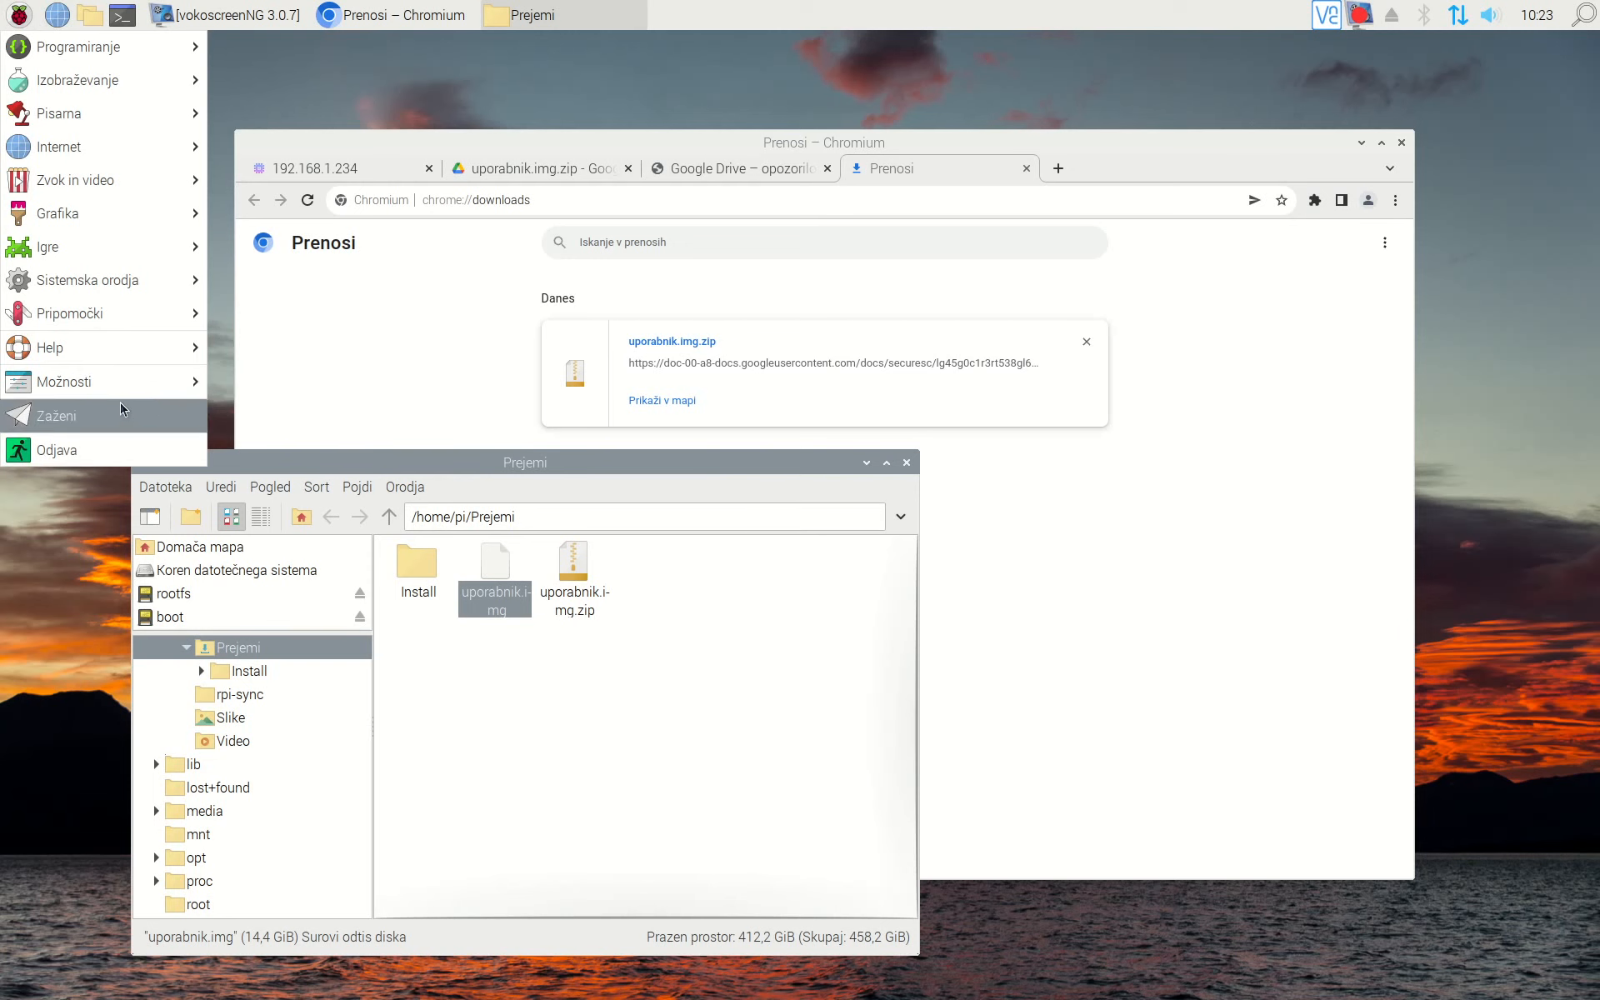
{"action": "mouse_move", "coordinate": [105, 313]}
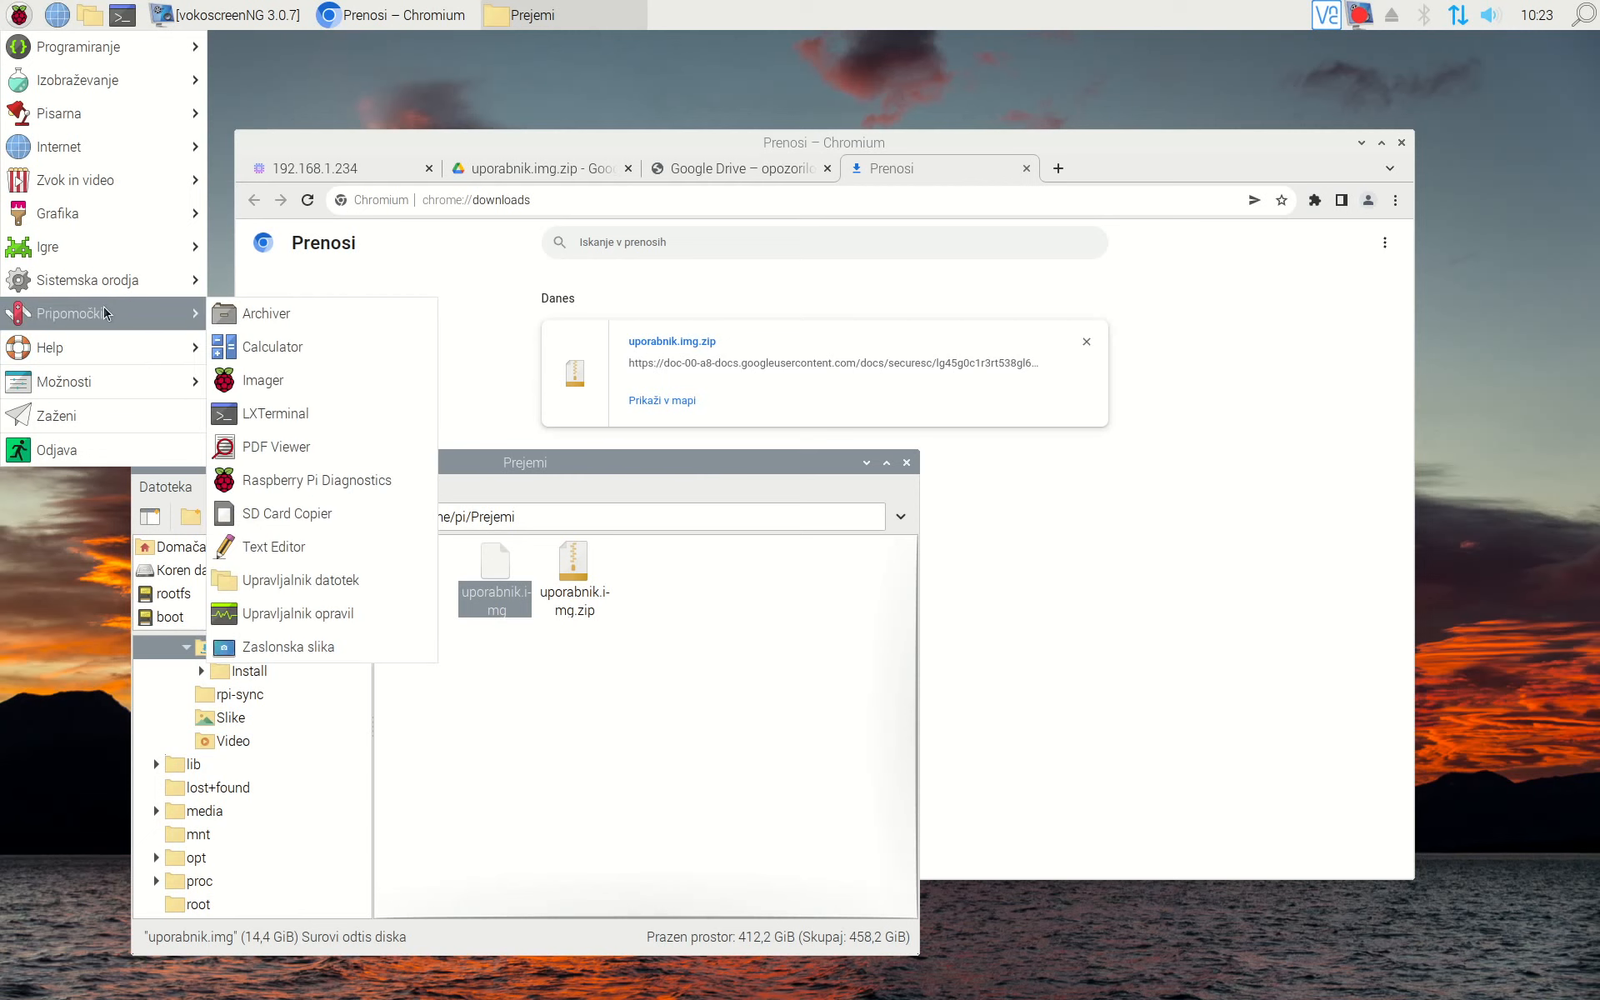
{"action": "left_click", "coordinate": [271, 386]}
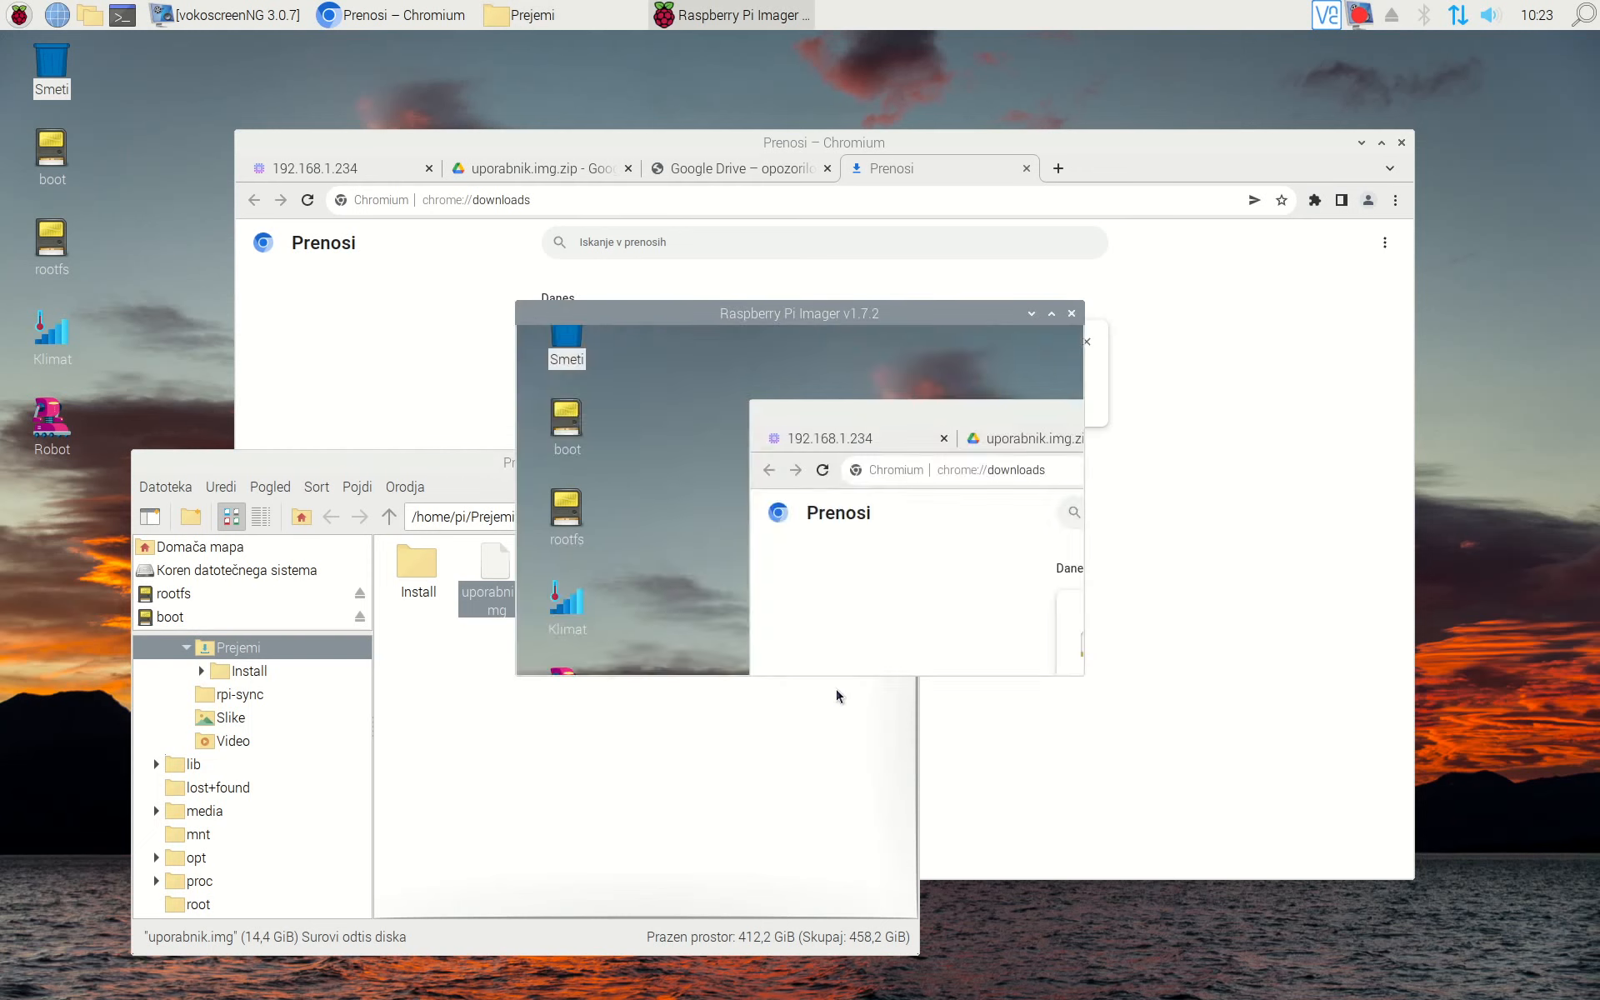
{"action": "left_click", "coordinate": [781, 565]}
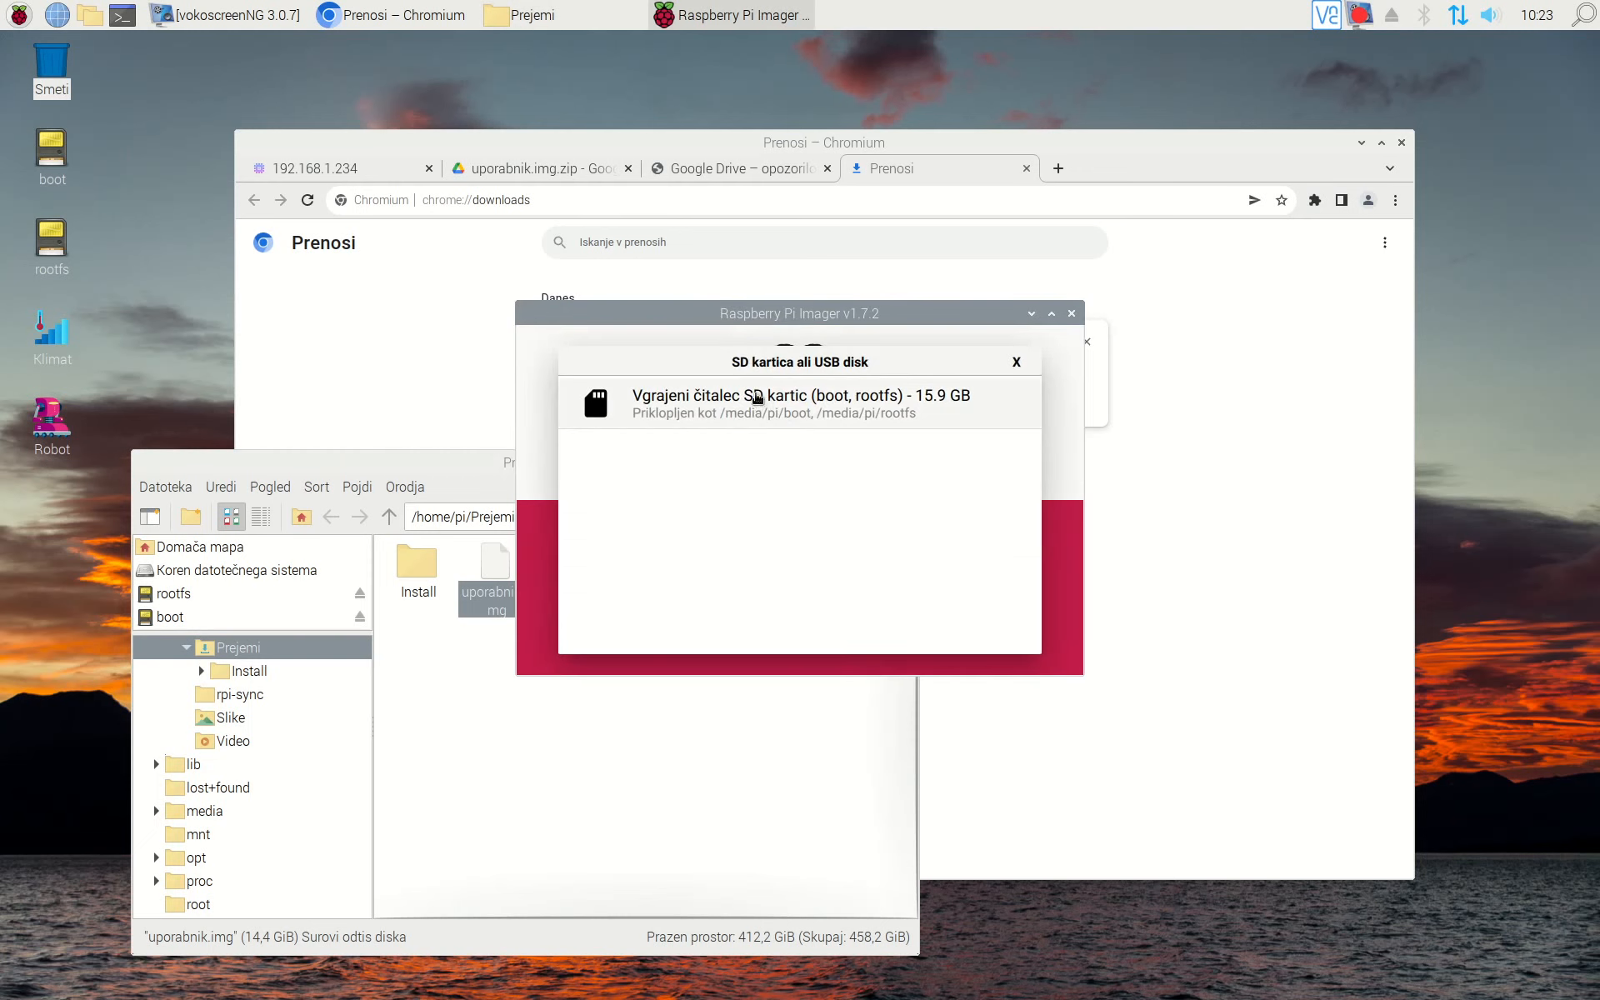
{"action": "left_click", "coordinate": [757, 399]}
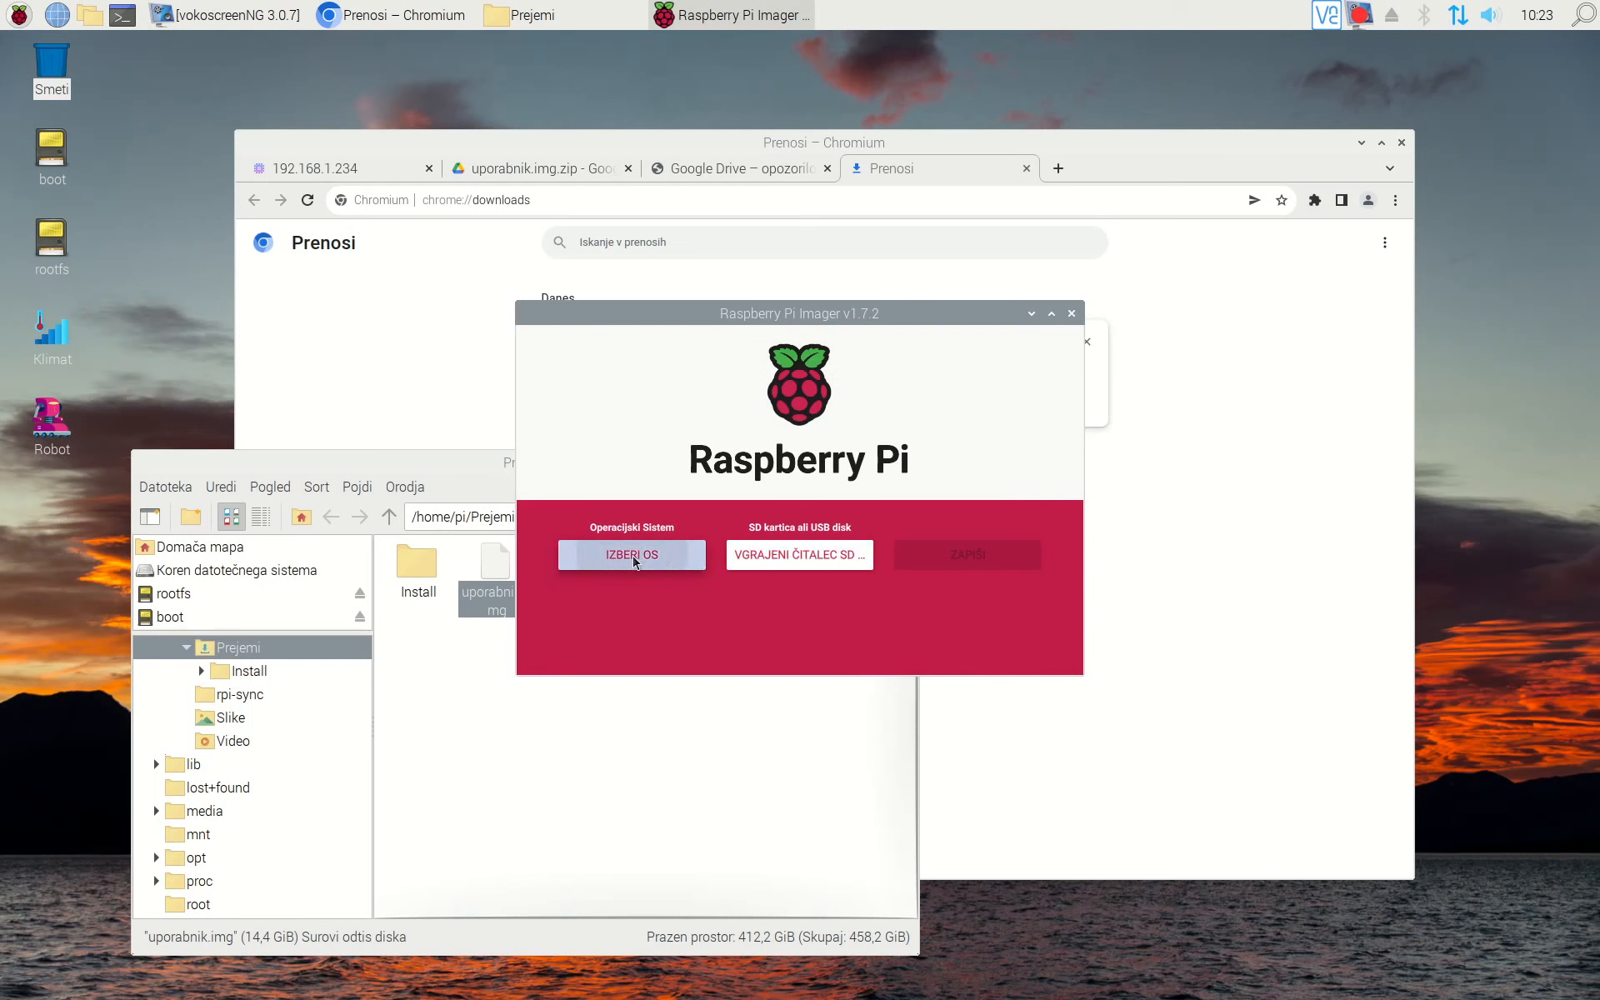
Choose a custom operating system image, using uporabnik.img from the Prejemi folder
{"action": "left_click", "coordinate": [633, 561]}
{"action": "scroll", "coordinate": [1036, 444], "scroll_direction": "down", "scroll_amount": 1}
{"action": "left_click_drag", "start_coordinate": [1036, 444], "coordinate": [1055, 598]}
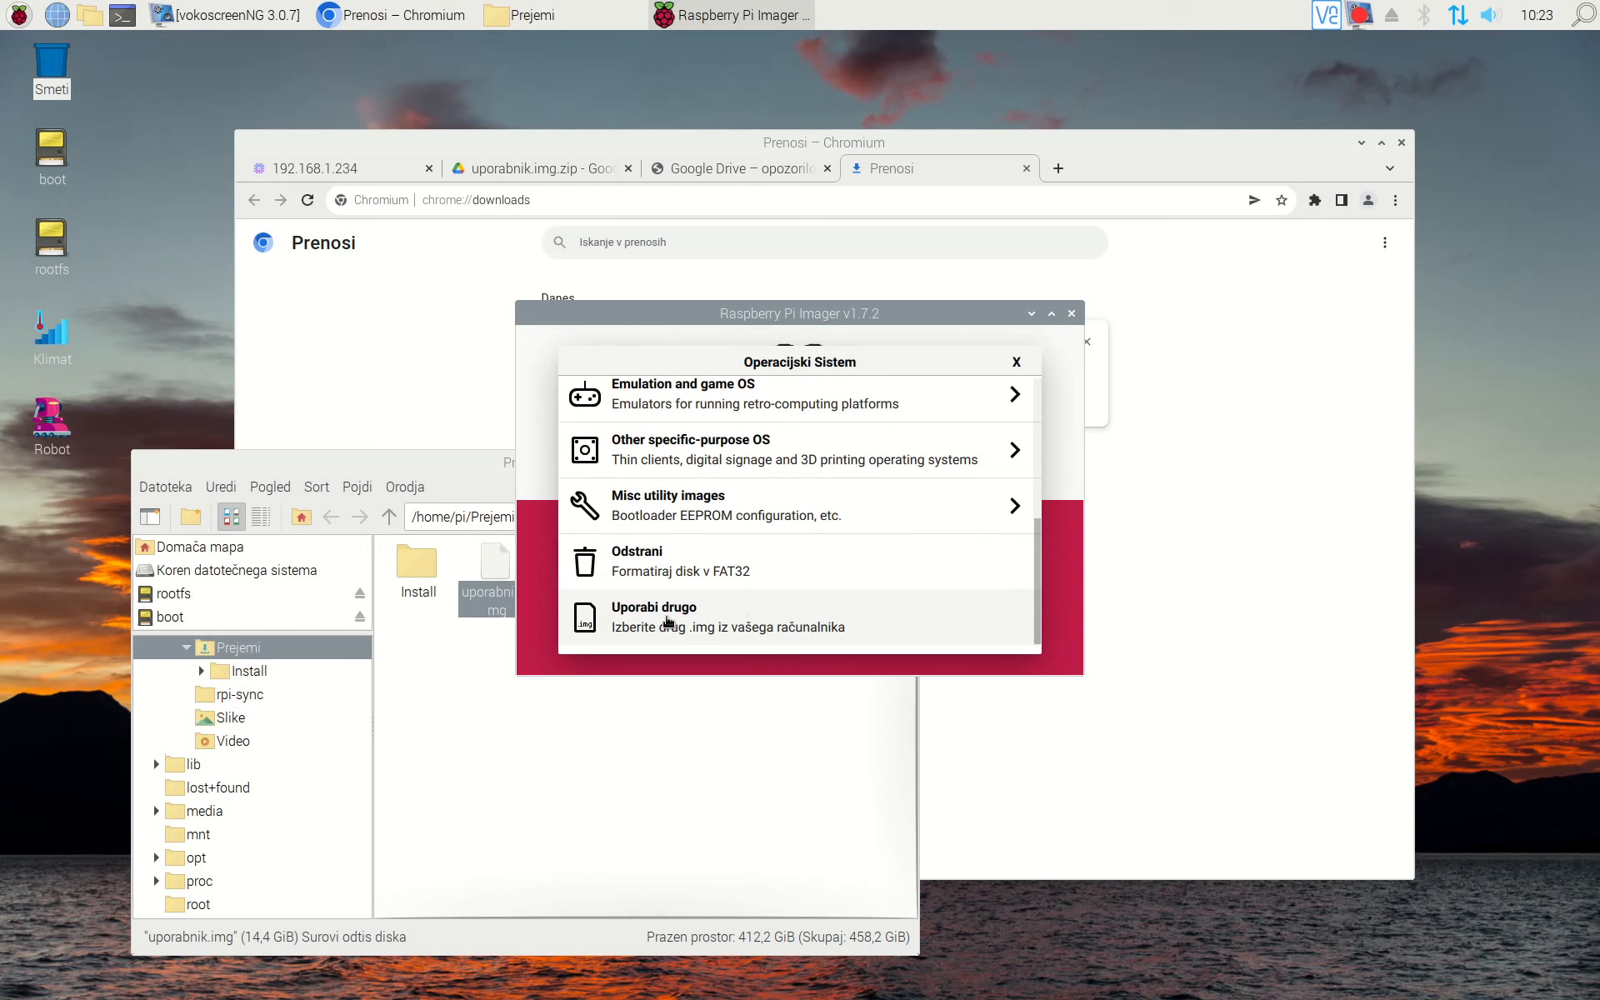
{"action": "left_click", "coordinate": [668, 621]}
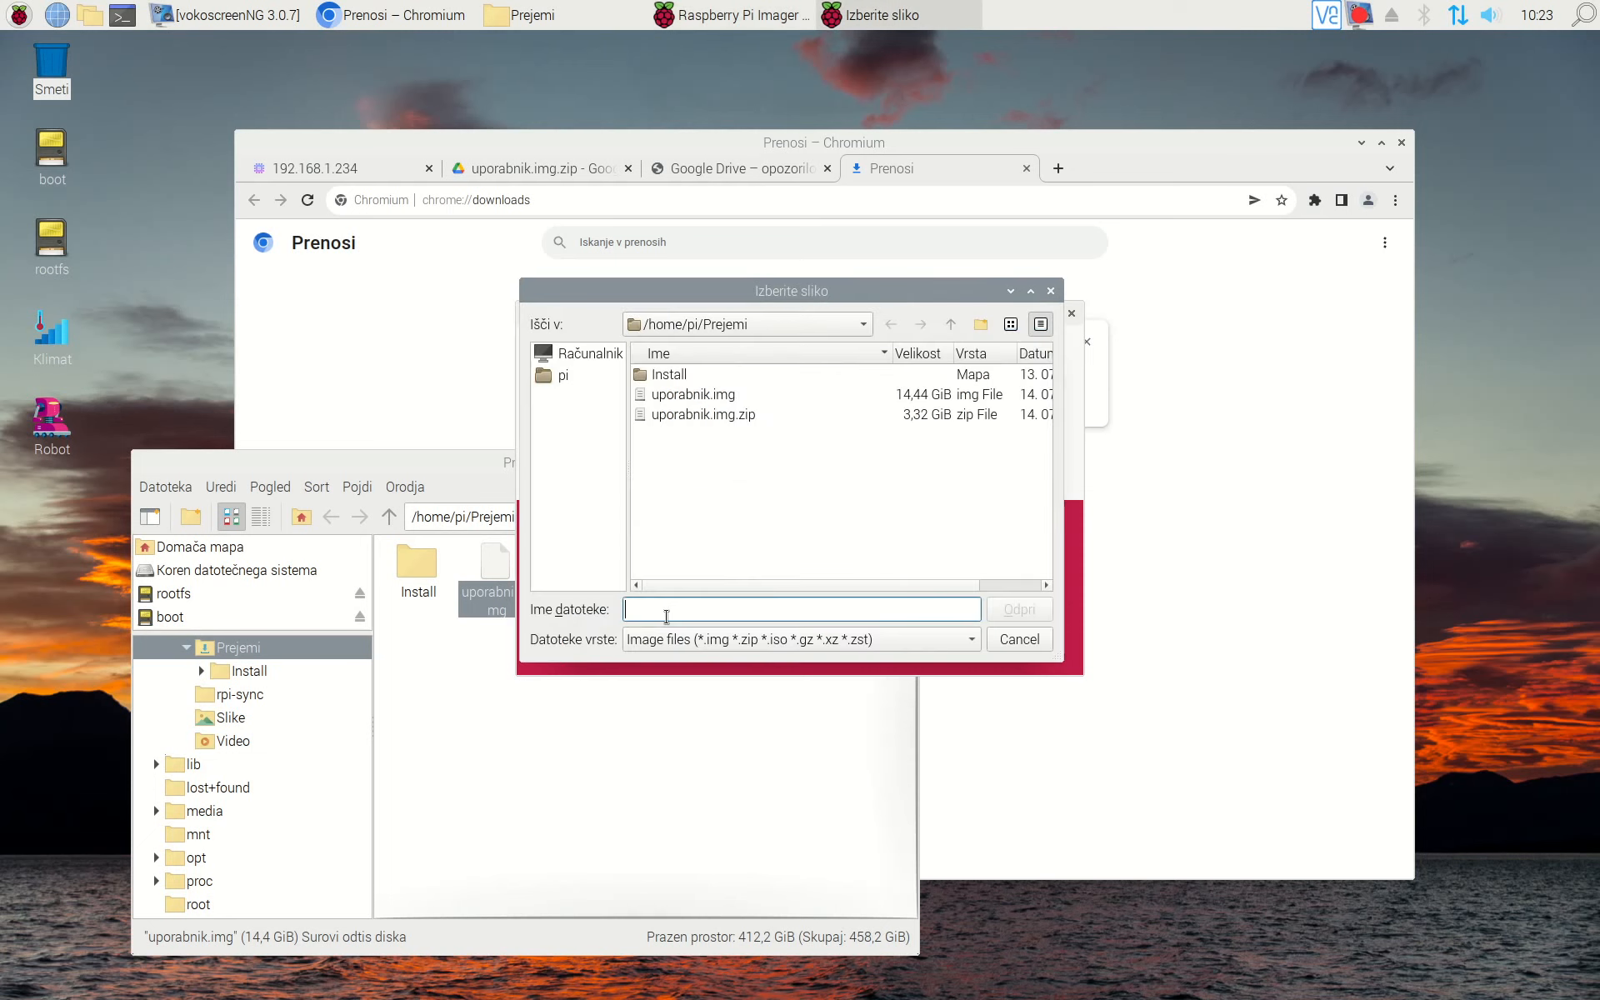
{"action": "left_click", "coordinate": [697, 398]}
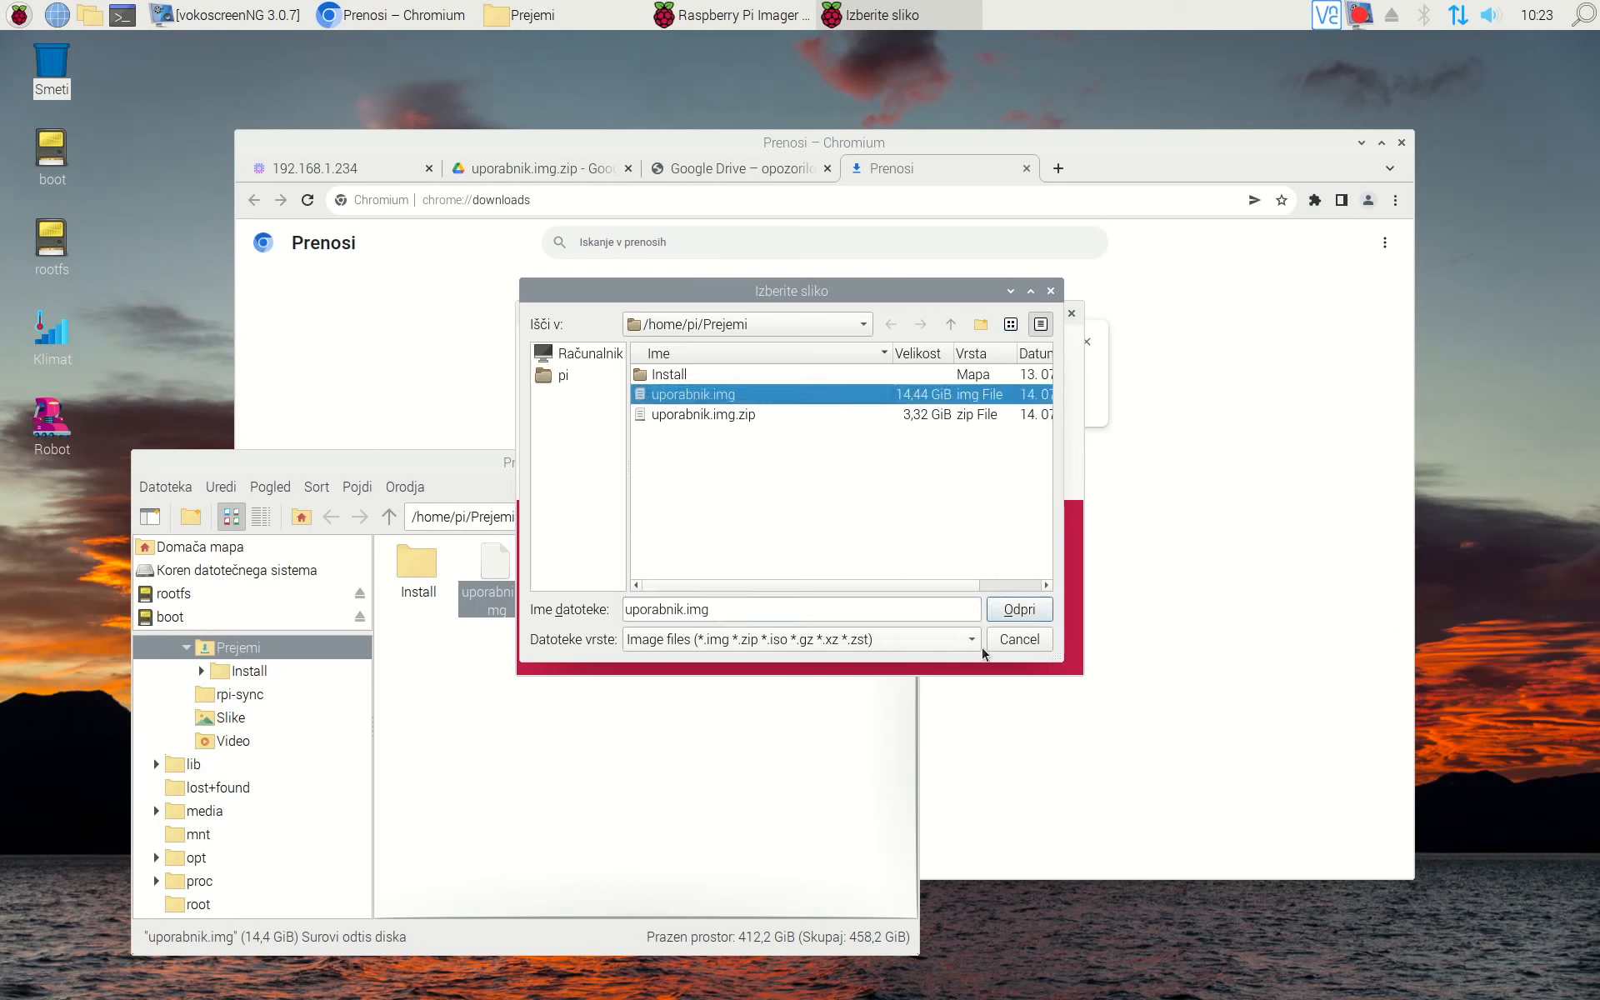
{"action": "left_click", "coordinate": [1010, 611]}
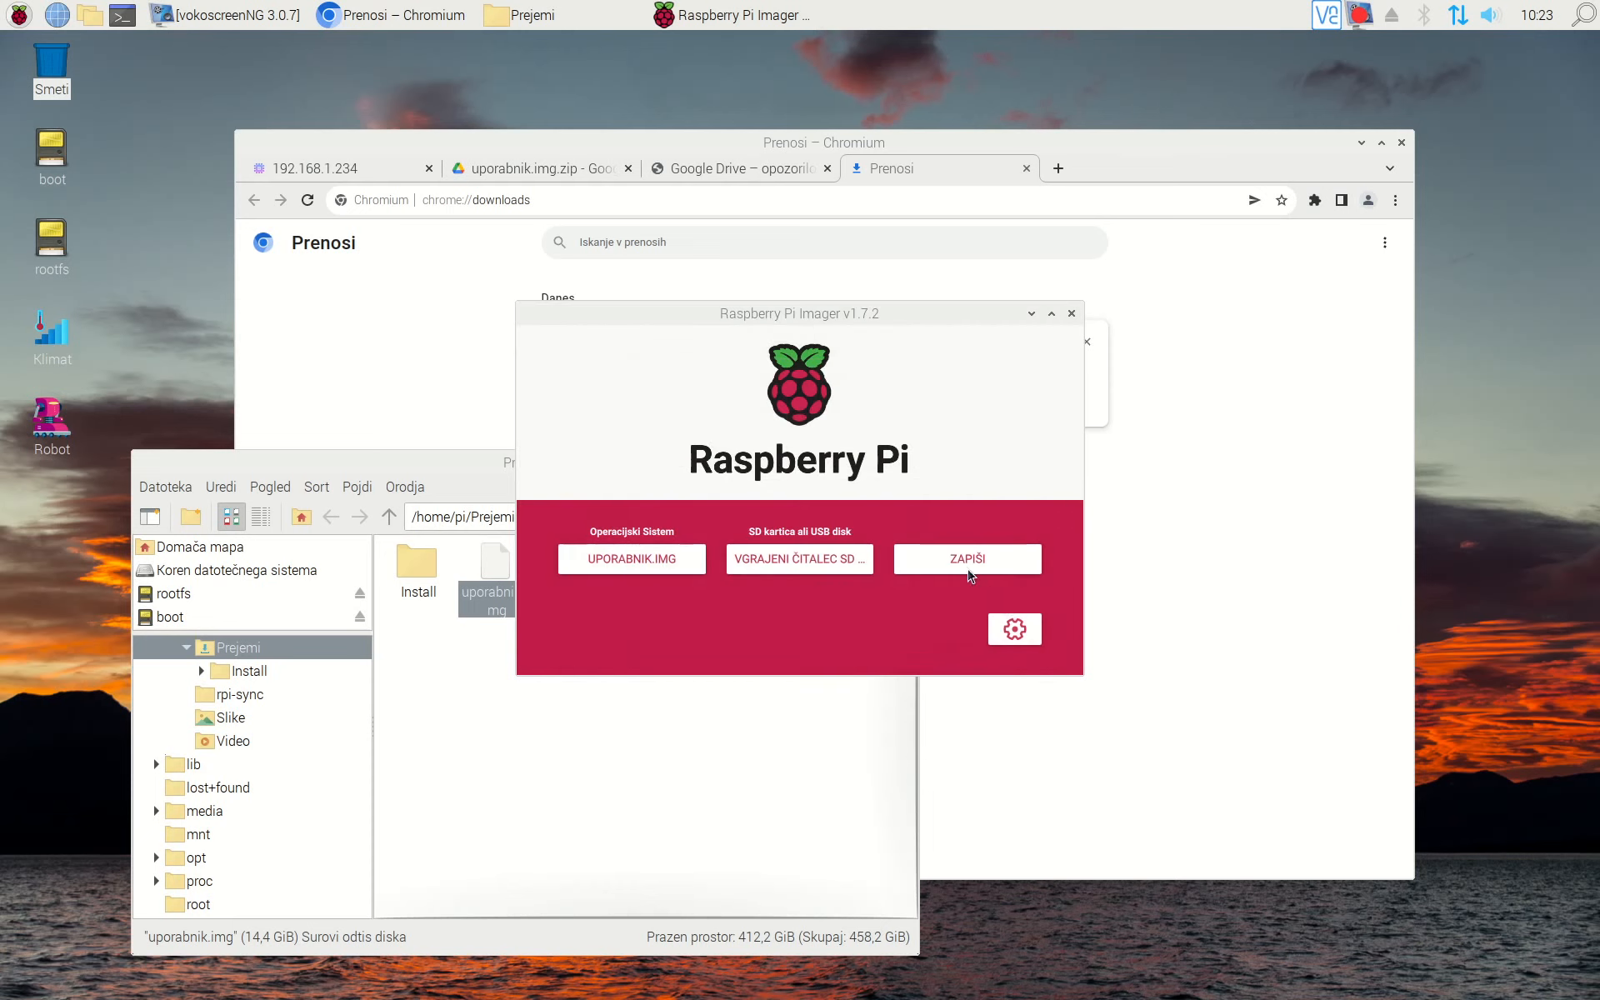
Start writing the image to the SD card, confirm erasing its data and authenticate with the account password
{"action": "left_click", "coordinate": [961, 562]}
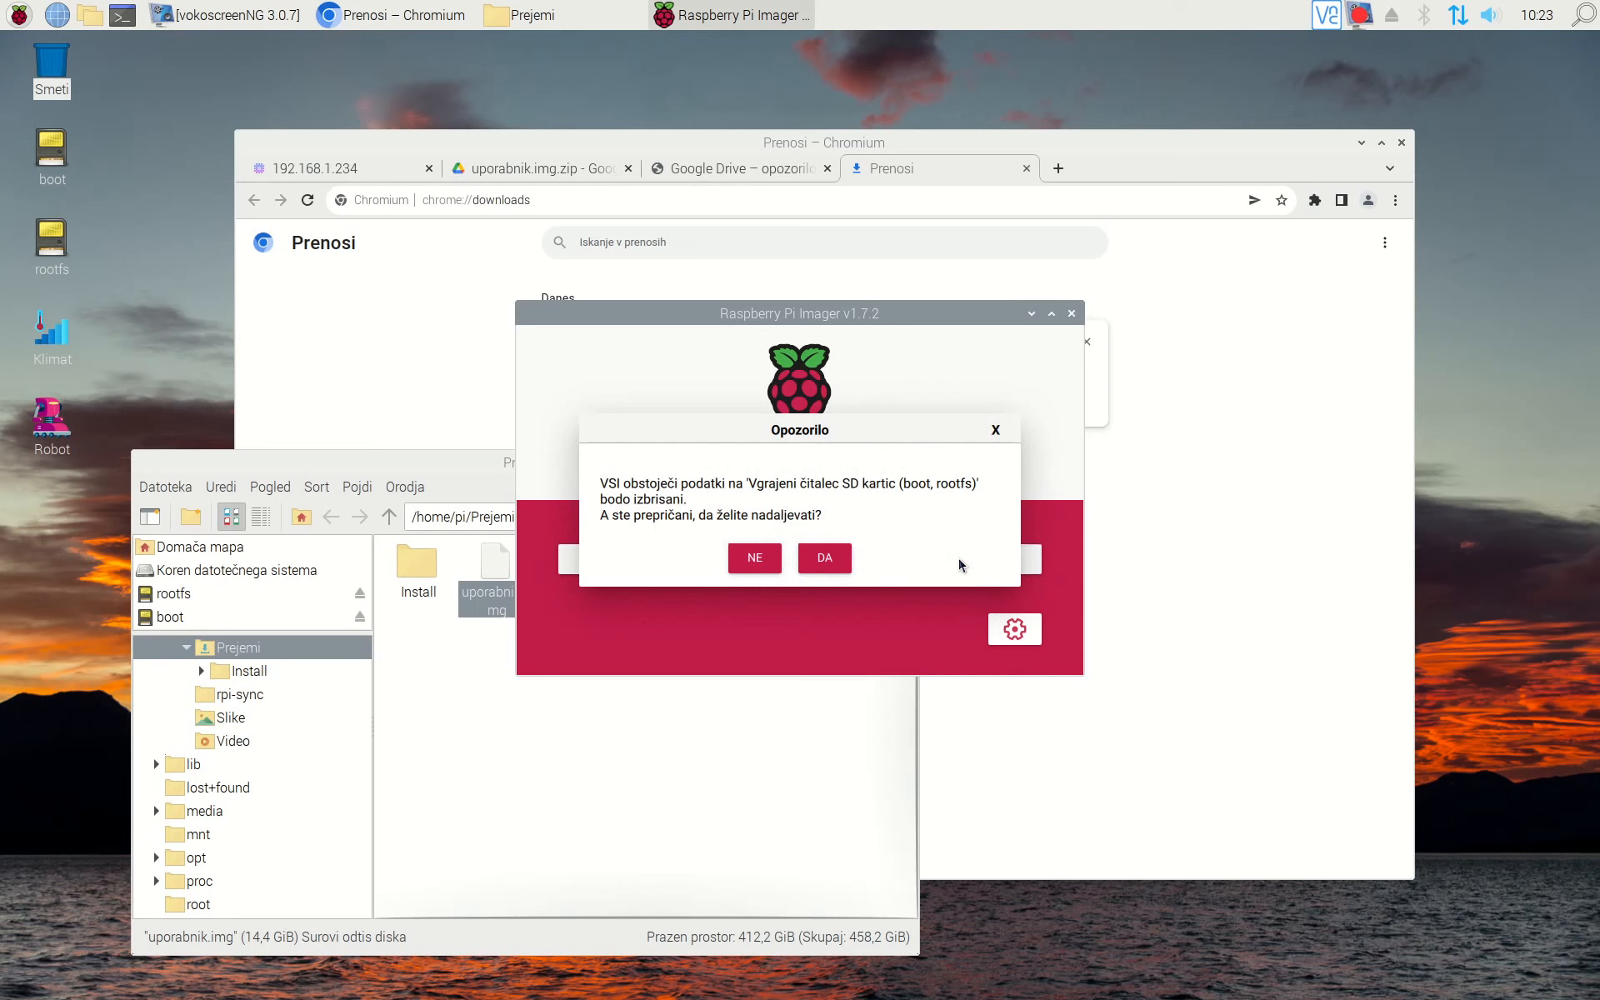
{"action": "left_click", "coordinate": [838, 570]}
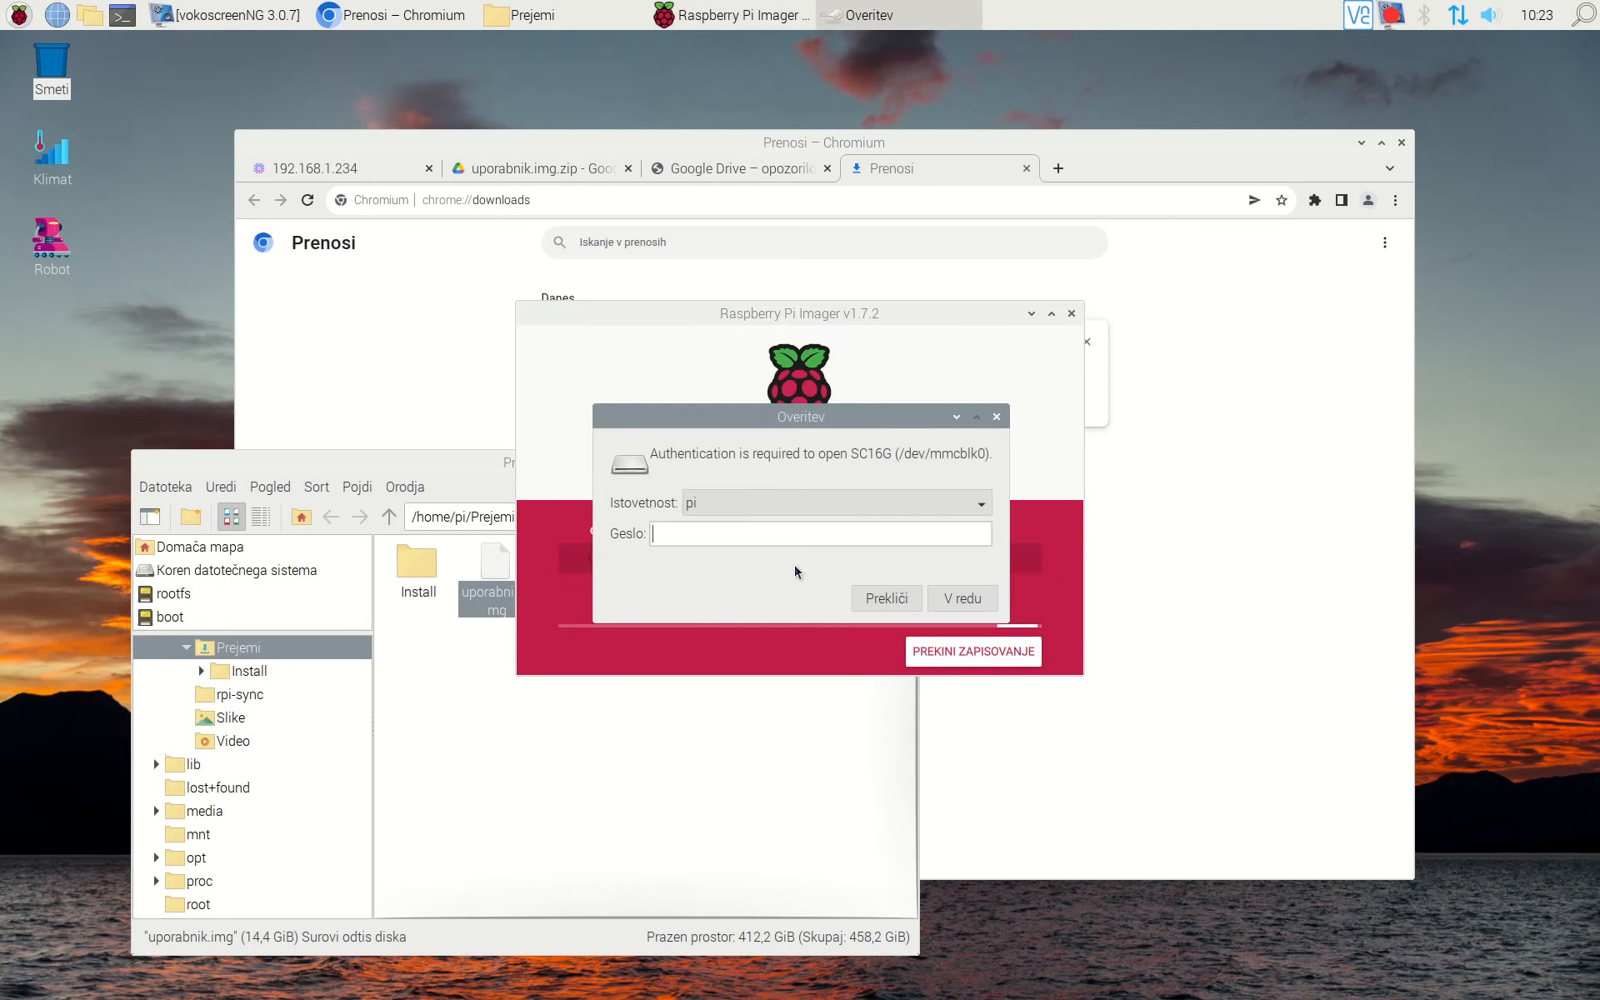
{"action": "type", "text": "•••••••••"}
{"action": "left_click", "coordinate": [964, 599]}
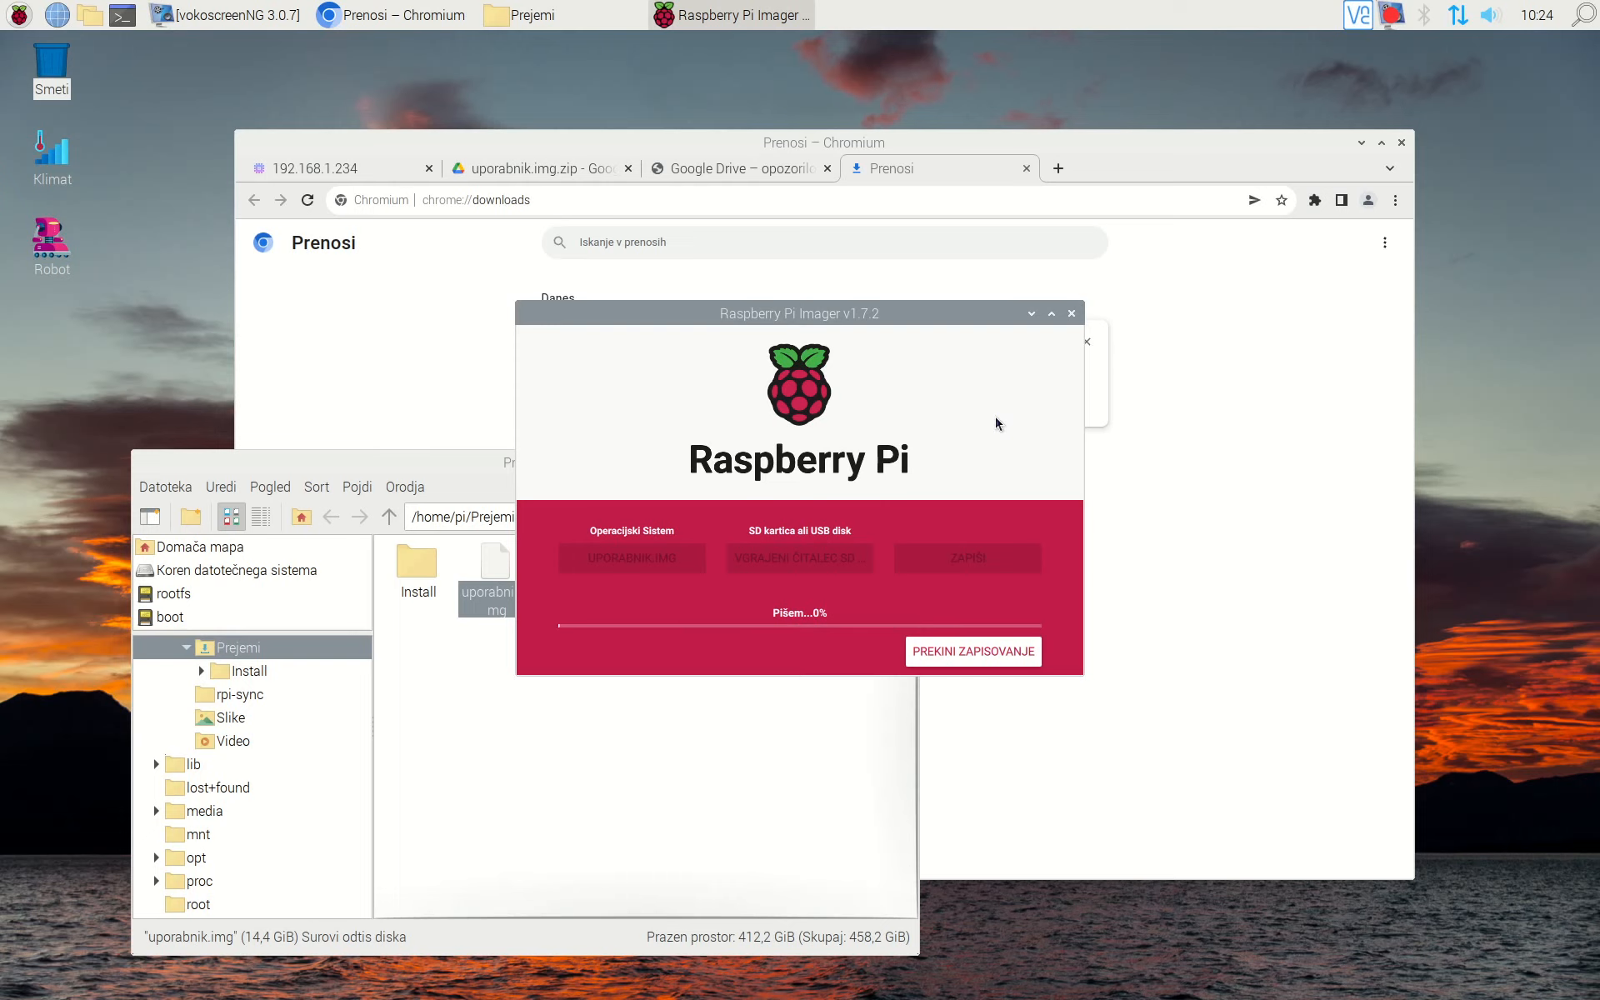
{"action": "right_click", "coordinate": [1398, 15]}
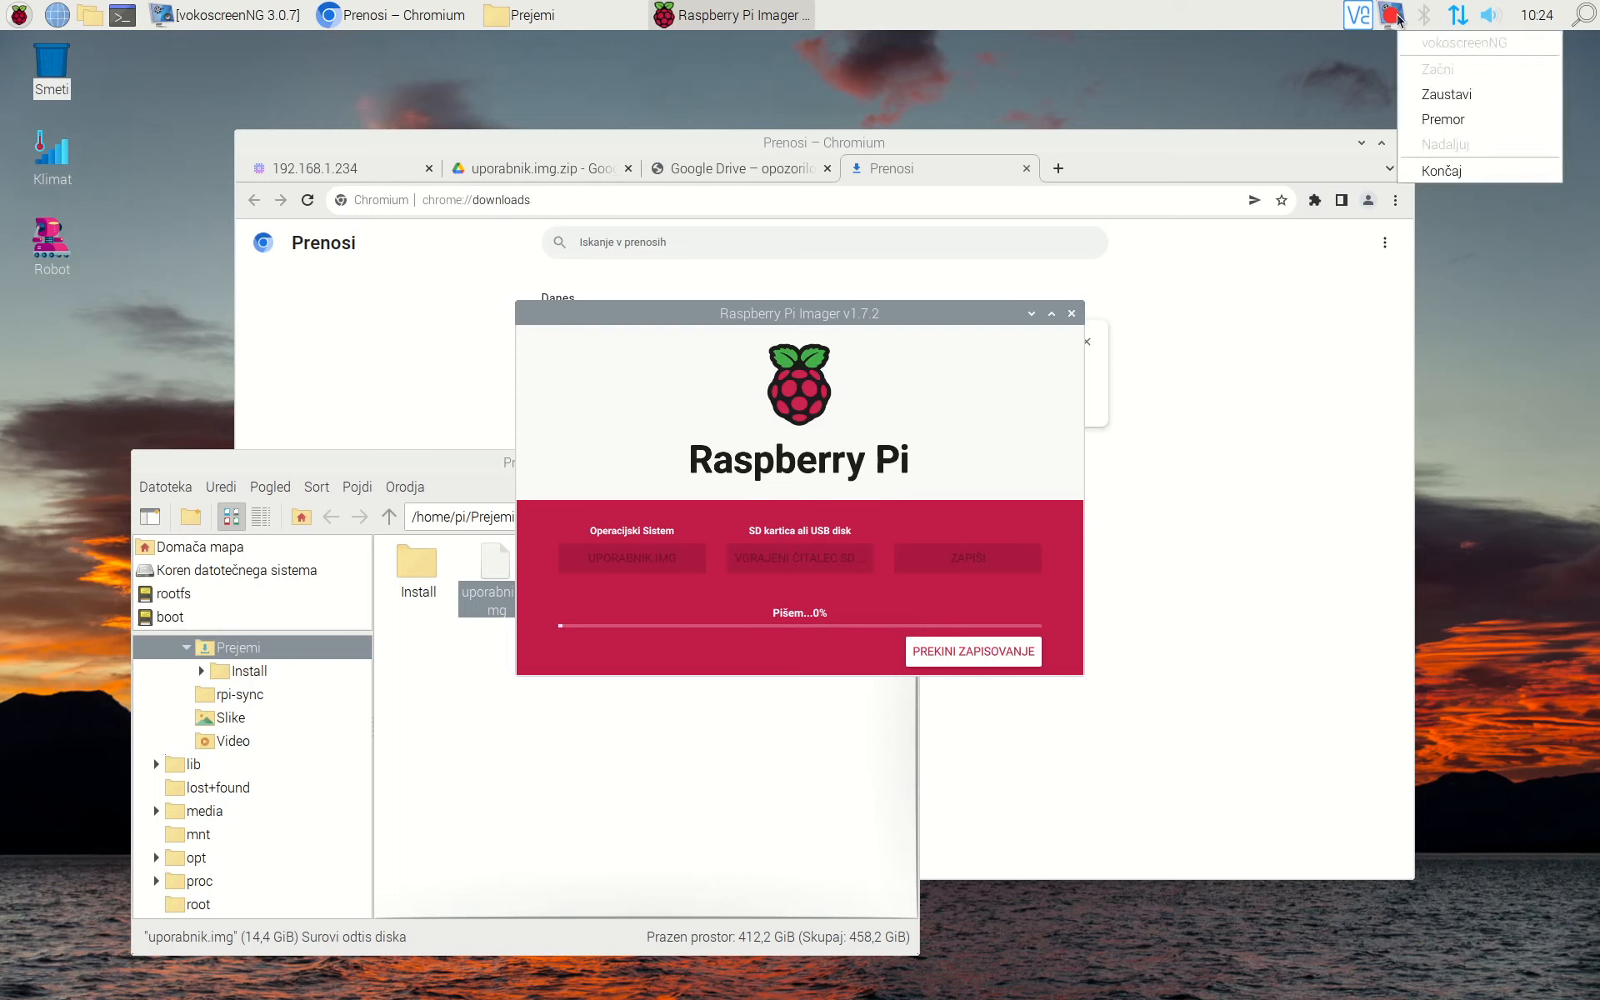
{"action": "left_click", "coordinate": [1436, 119]}
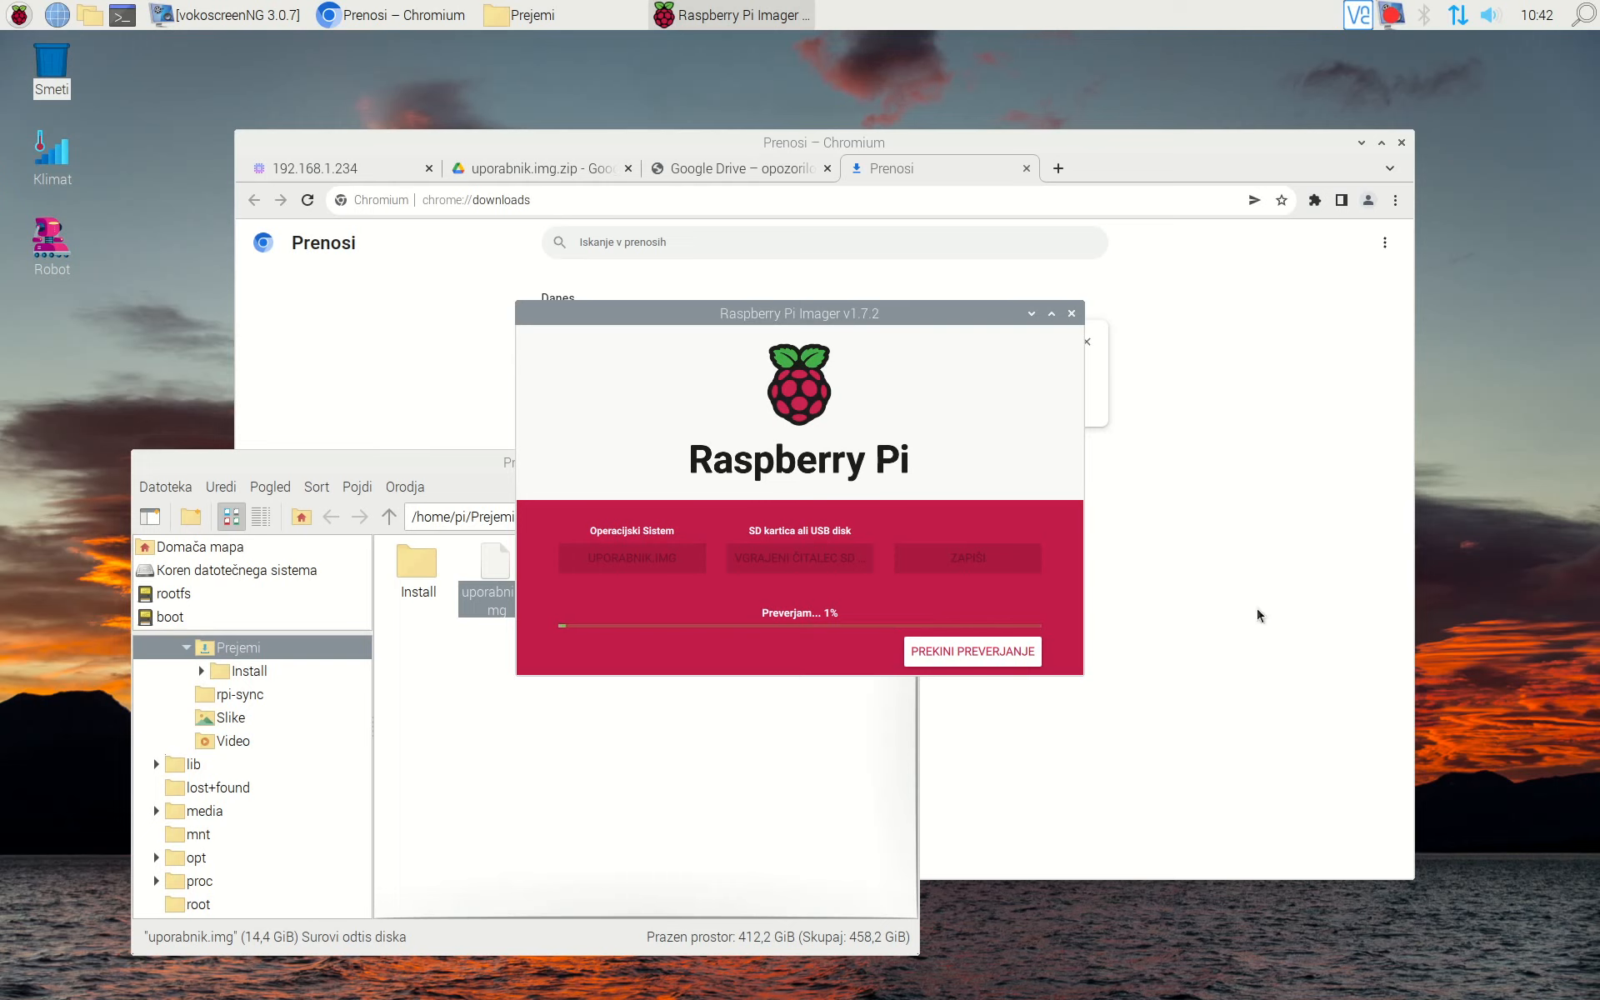
Cancel the verification of the image written to the SD card
{"action": "left_click", "coordinate": [967, 656]}
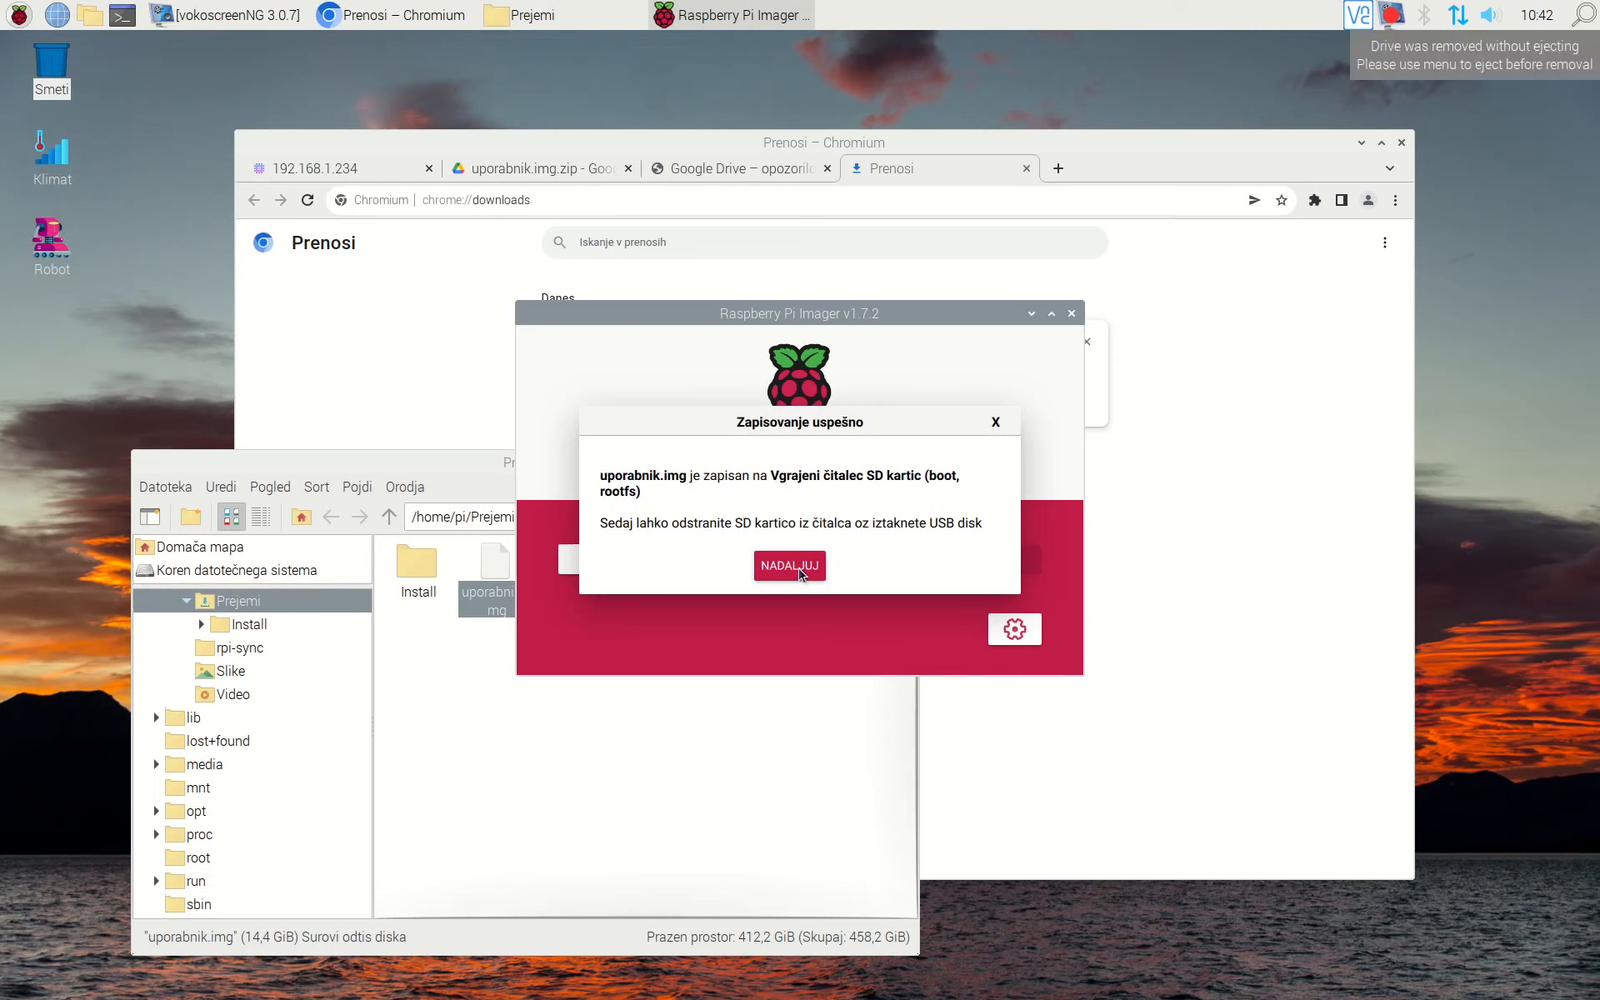
Acknowledge the completed write of uporabnik.img to the SD card and pause the screen recording
{"action": "left_click", "coordinate": [798, 573]}
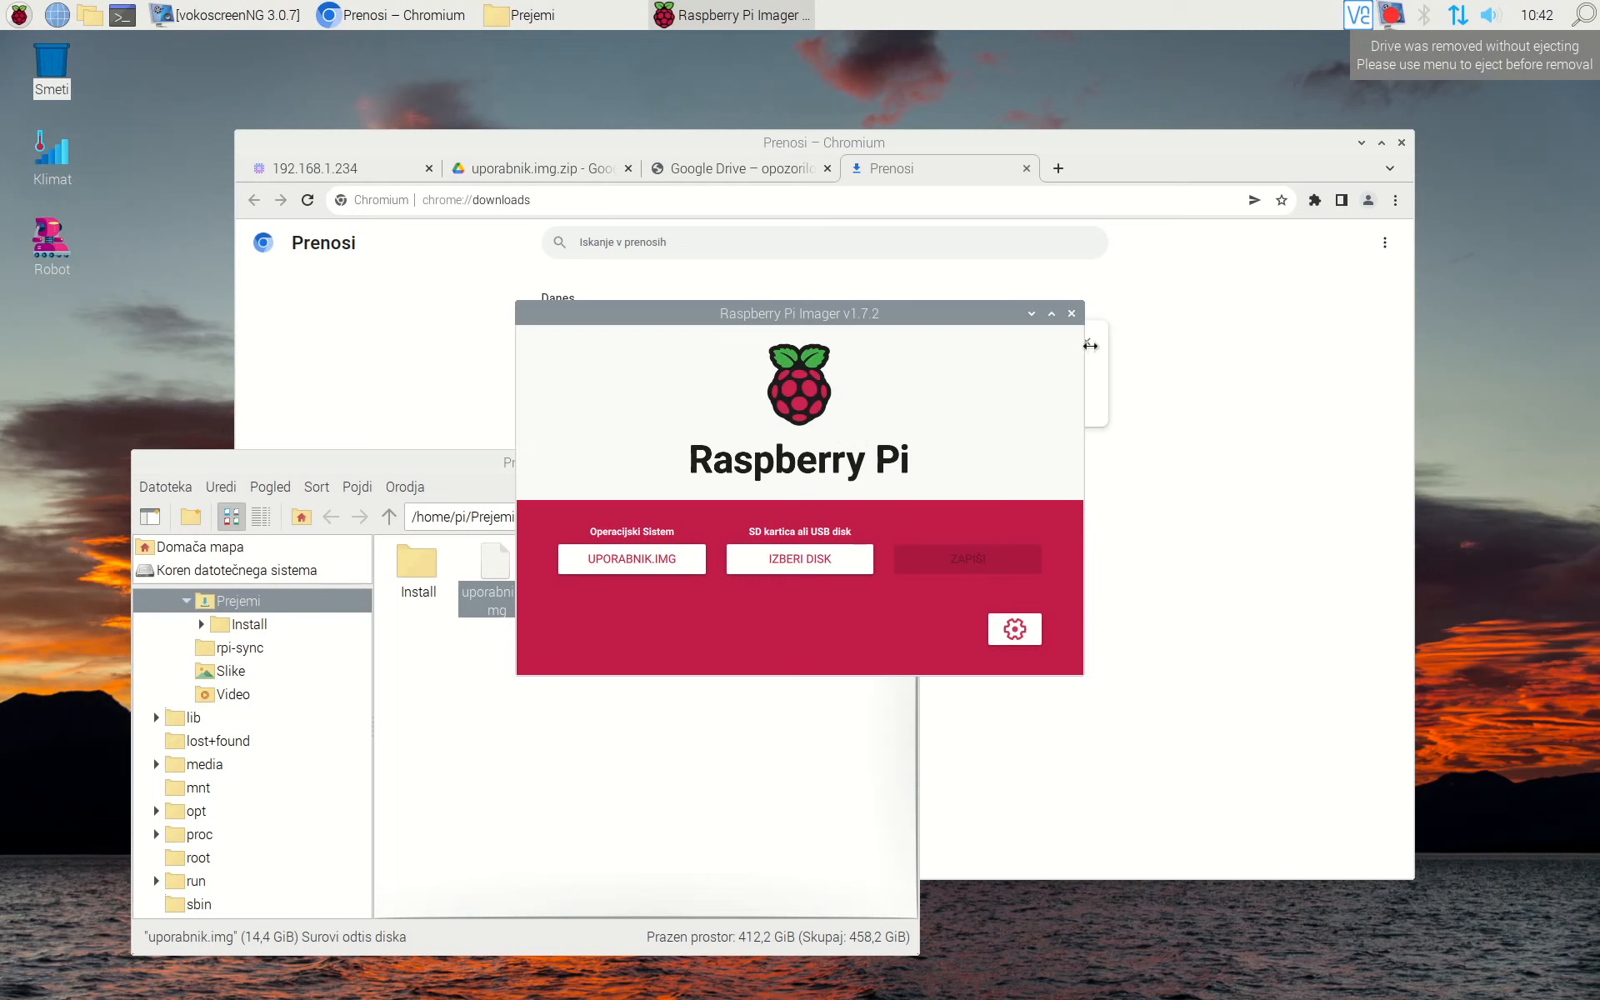
{"action": "left_click", "coordinate": [1399, 13]}
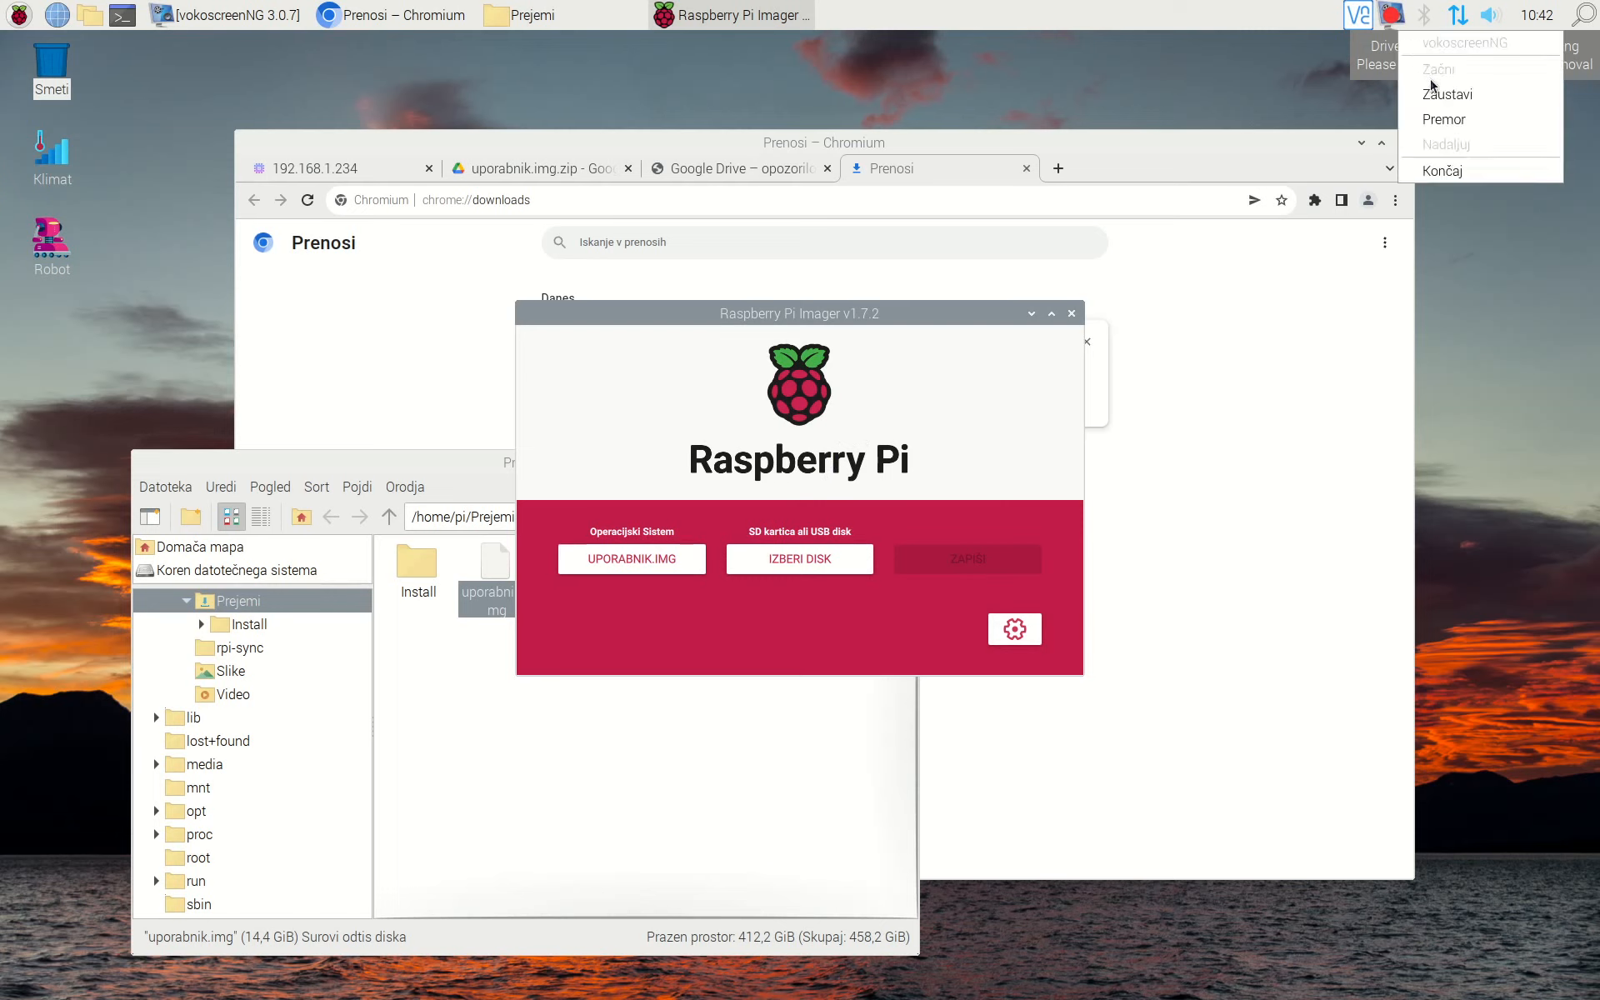
{"action": "left_click", "coordinate": [1448, 96]}
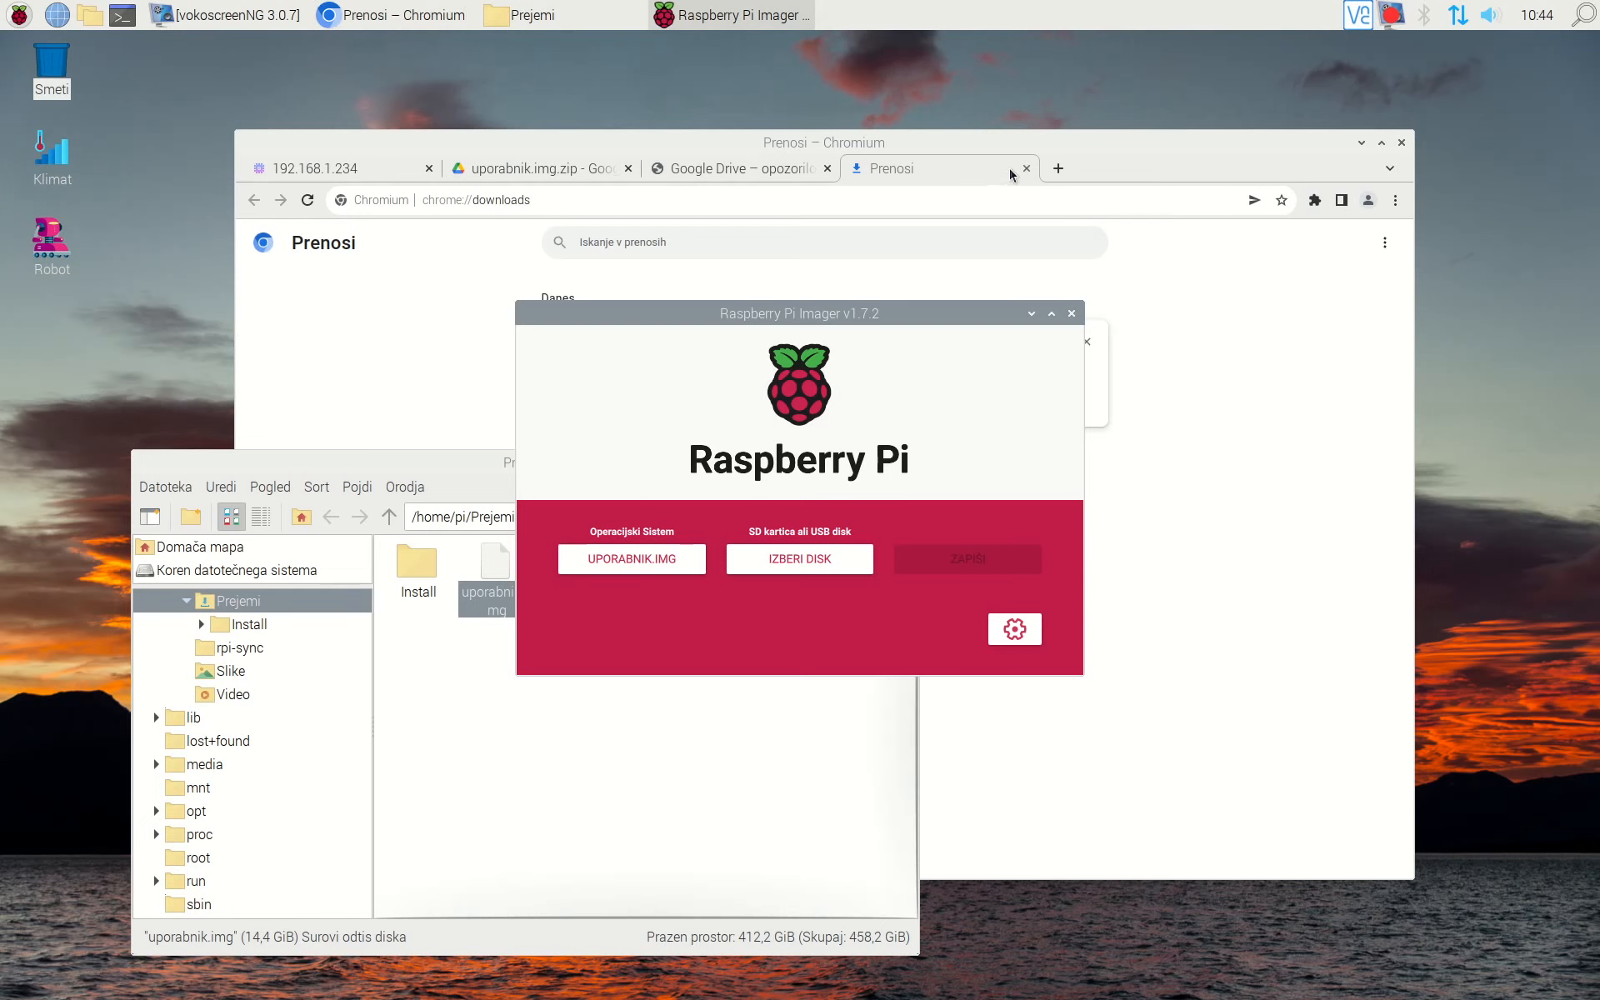
Switch to Chromium and open the server page 77.38.33.244 in a new tab
{"action": "left_click", "coordinate": [1057, 171]}
{"action": "left_click", "coordinate": [1057, 170]}
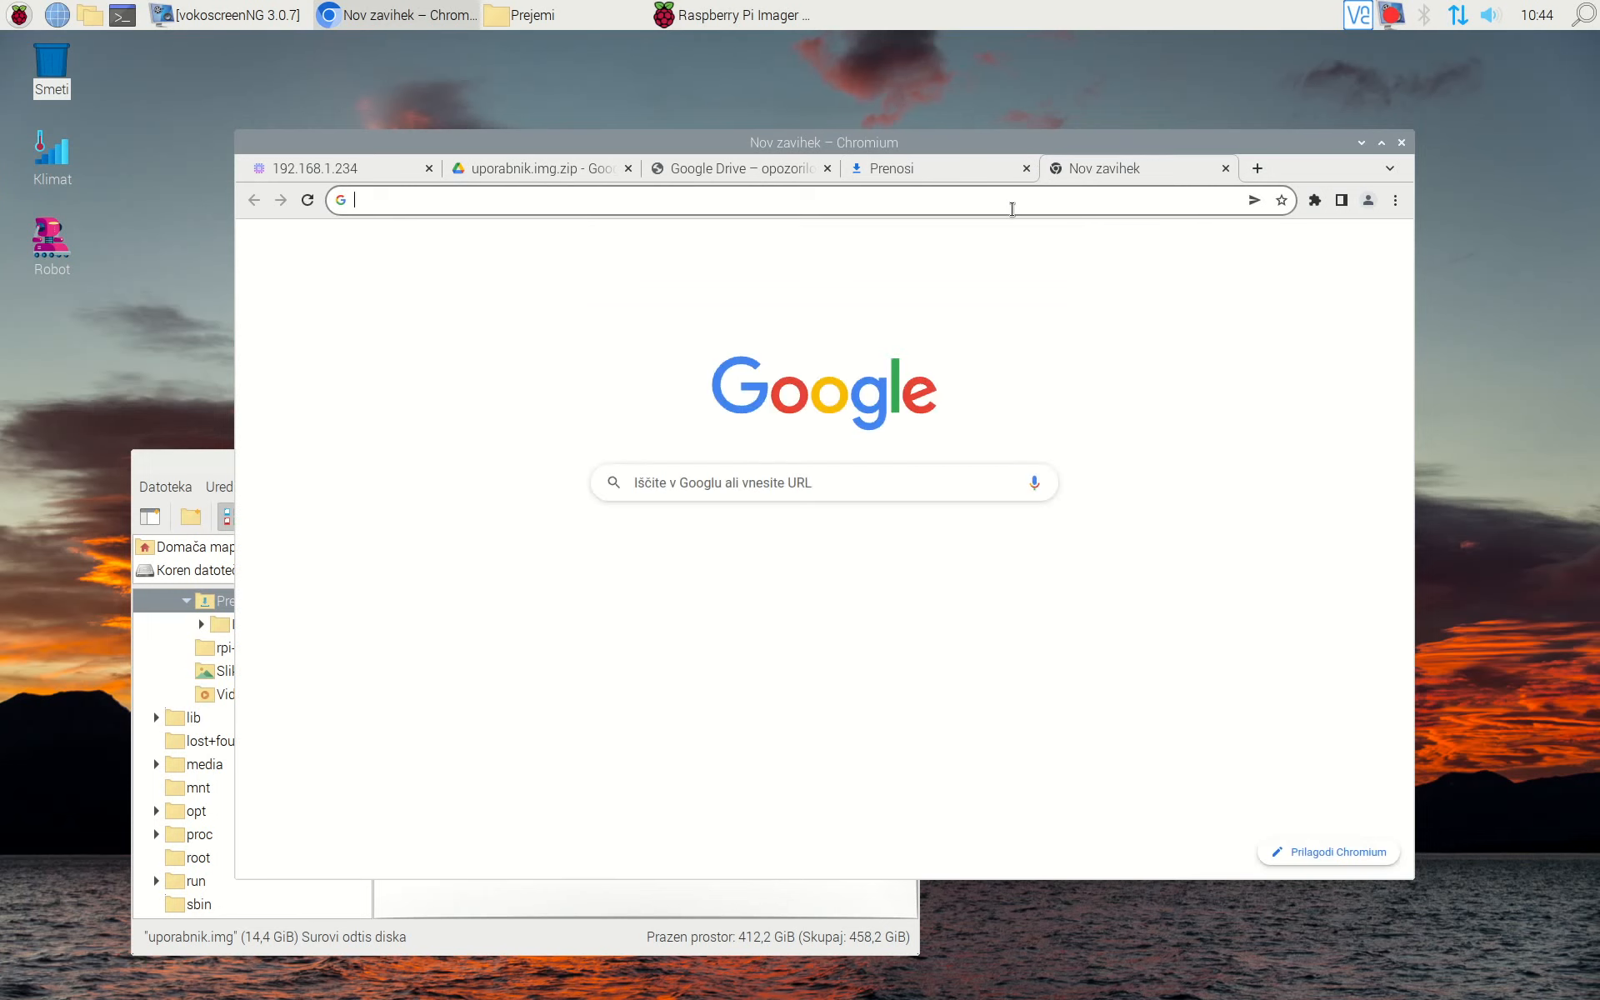
{"action": "type", "text": "77.38.33.244"}
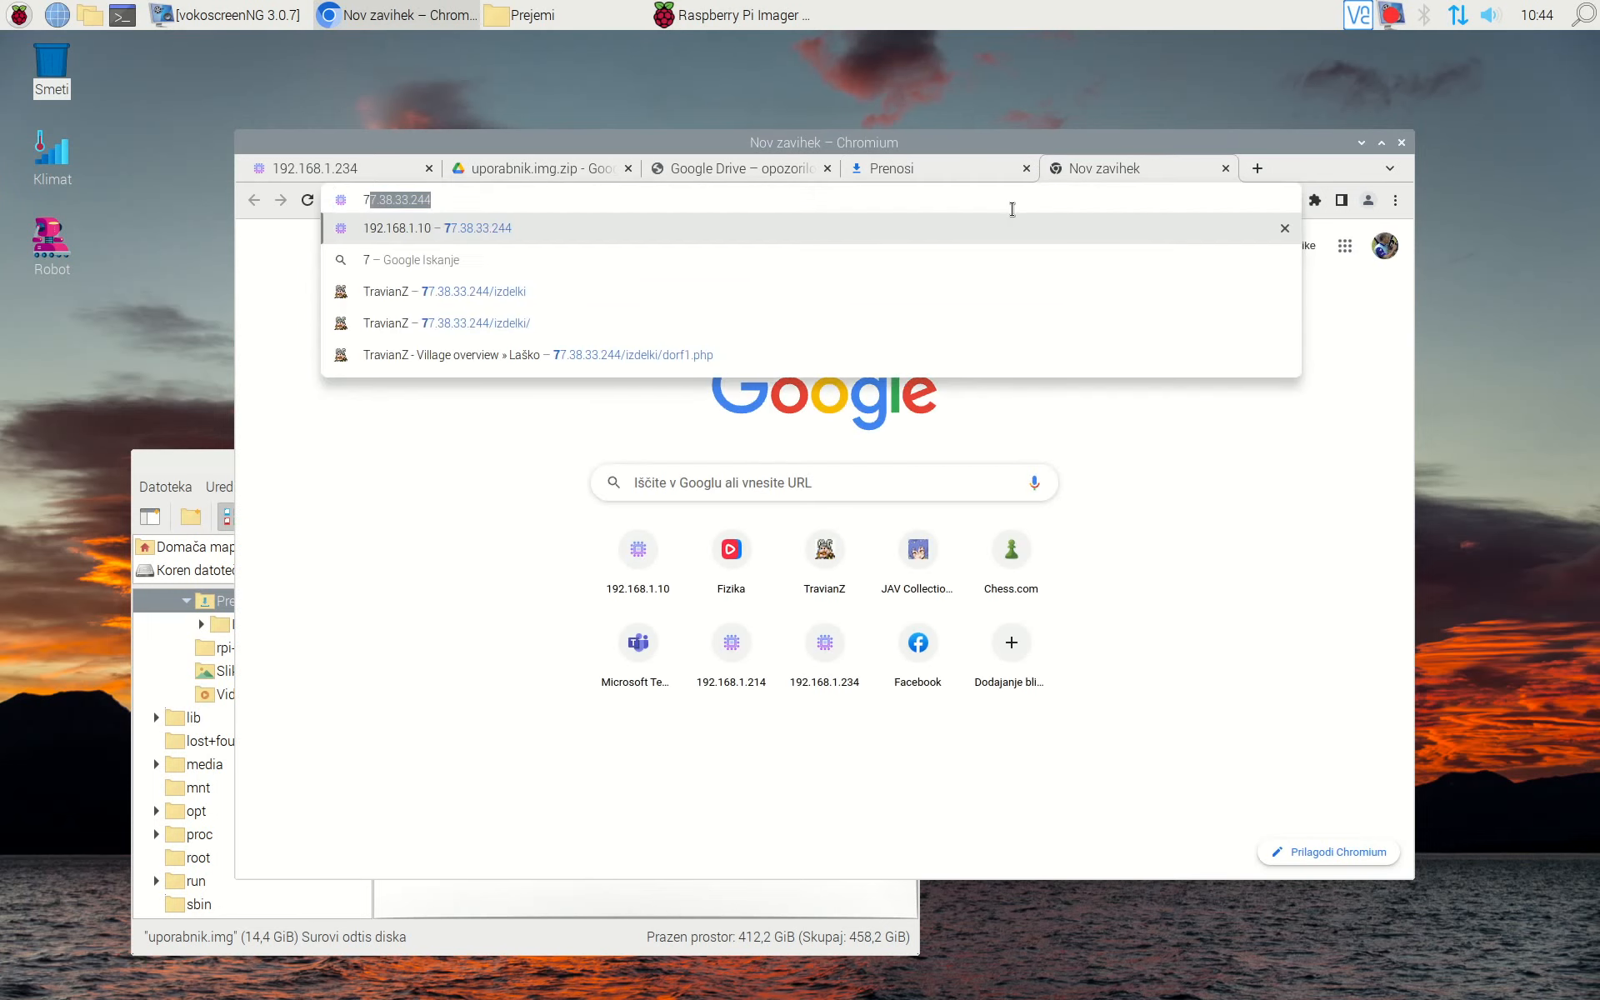
{"action": "left_click", "coordinate": [1001, 222]}
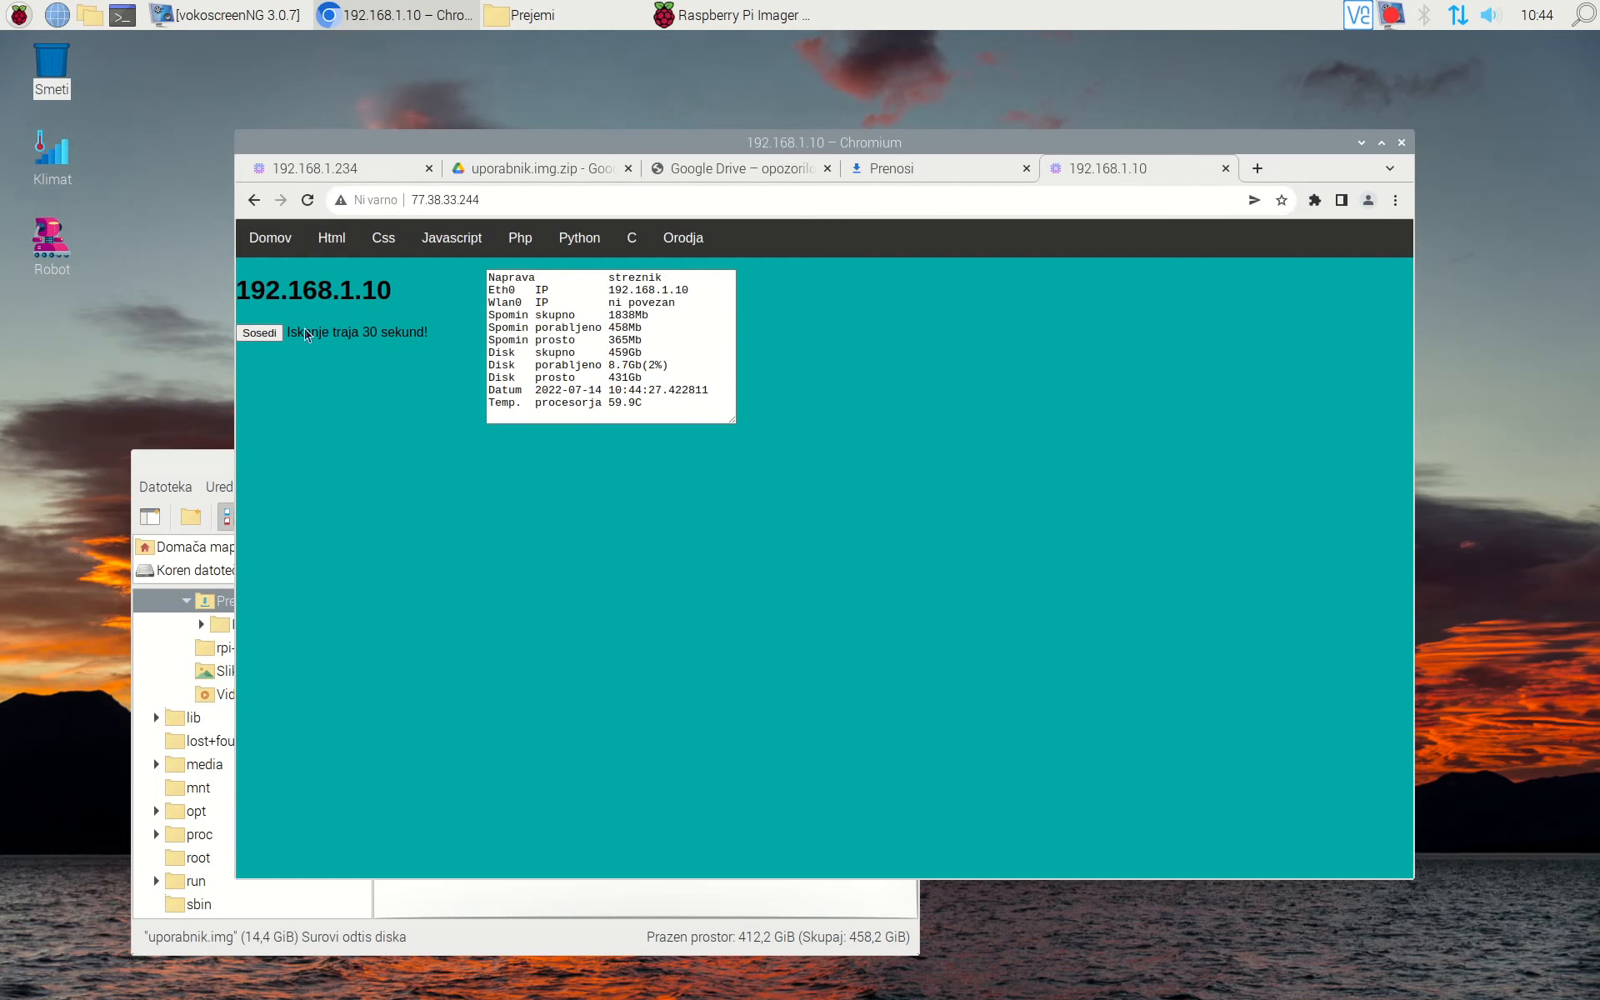
Run the Sosedi search for neighbouring devices, pausing the recording meanwhile, and open the page of device 192.168.1.214
{"action": "left_click", "coordinate": [260, 334]}
{"action": "right_click", "coordinate": [1394, 14]}
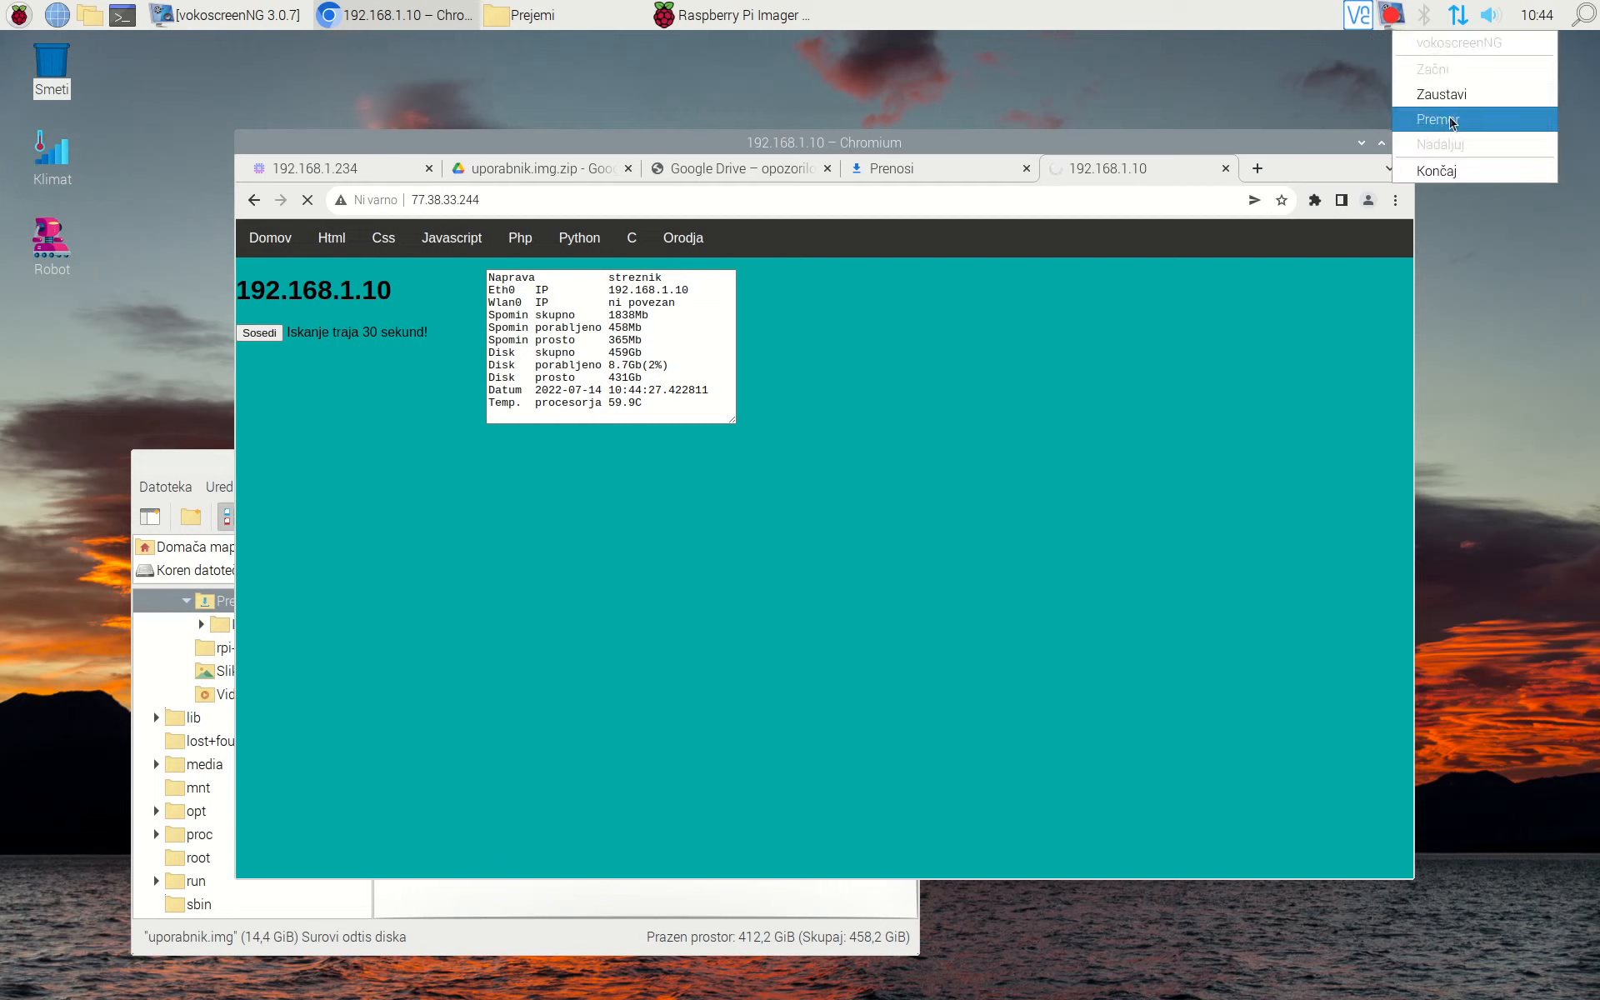
{"action": "left_click", "coordinate": [1452, 122]}
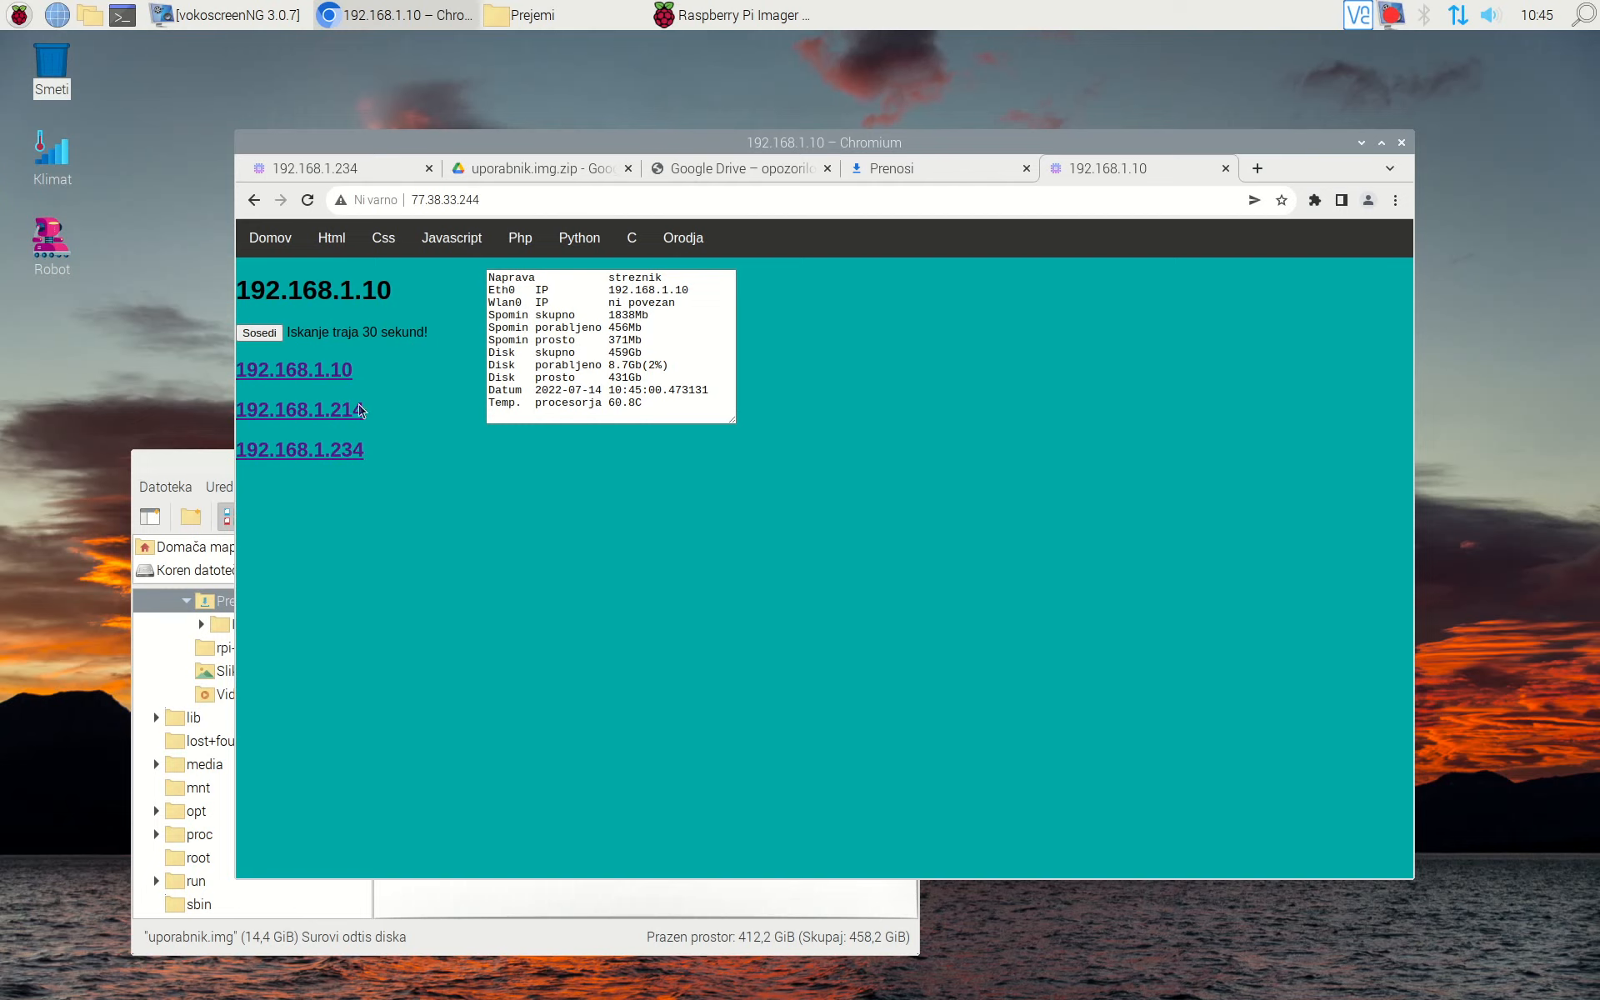
{"action": "left_click", "coordinate": [300, 413]}
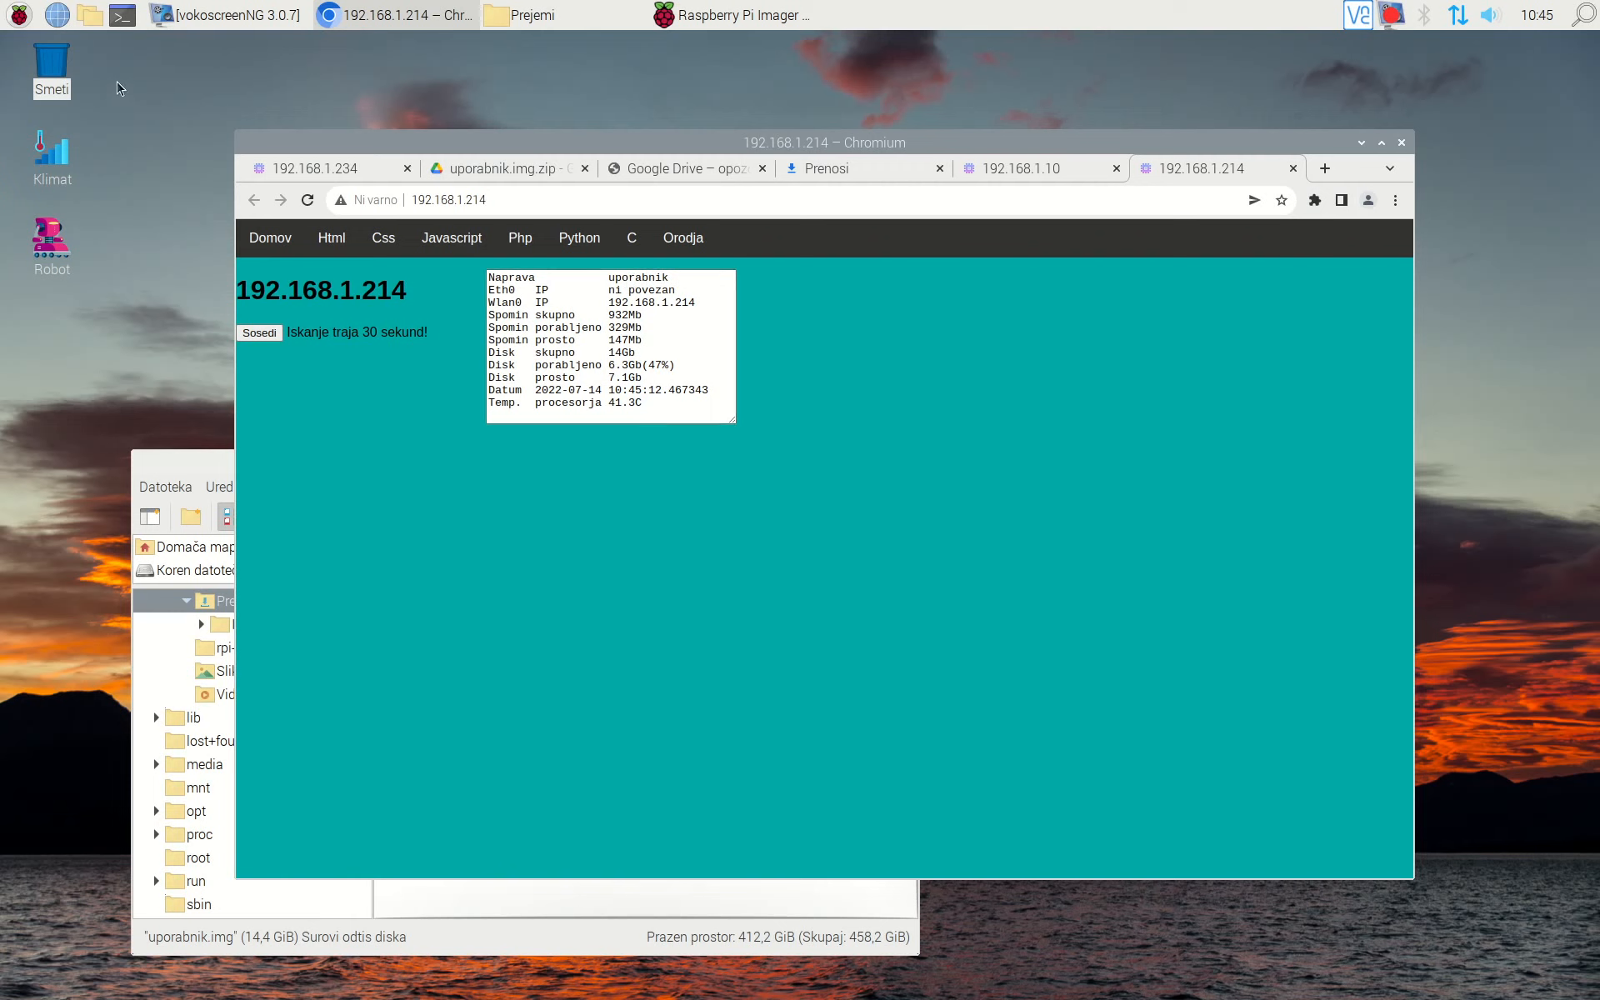
Launch VNC Viewer, dismiss its What's new window and connect to the saved computer 192.168.1.214
{"action": "left_click", "coordinate": [18, 17]}
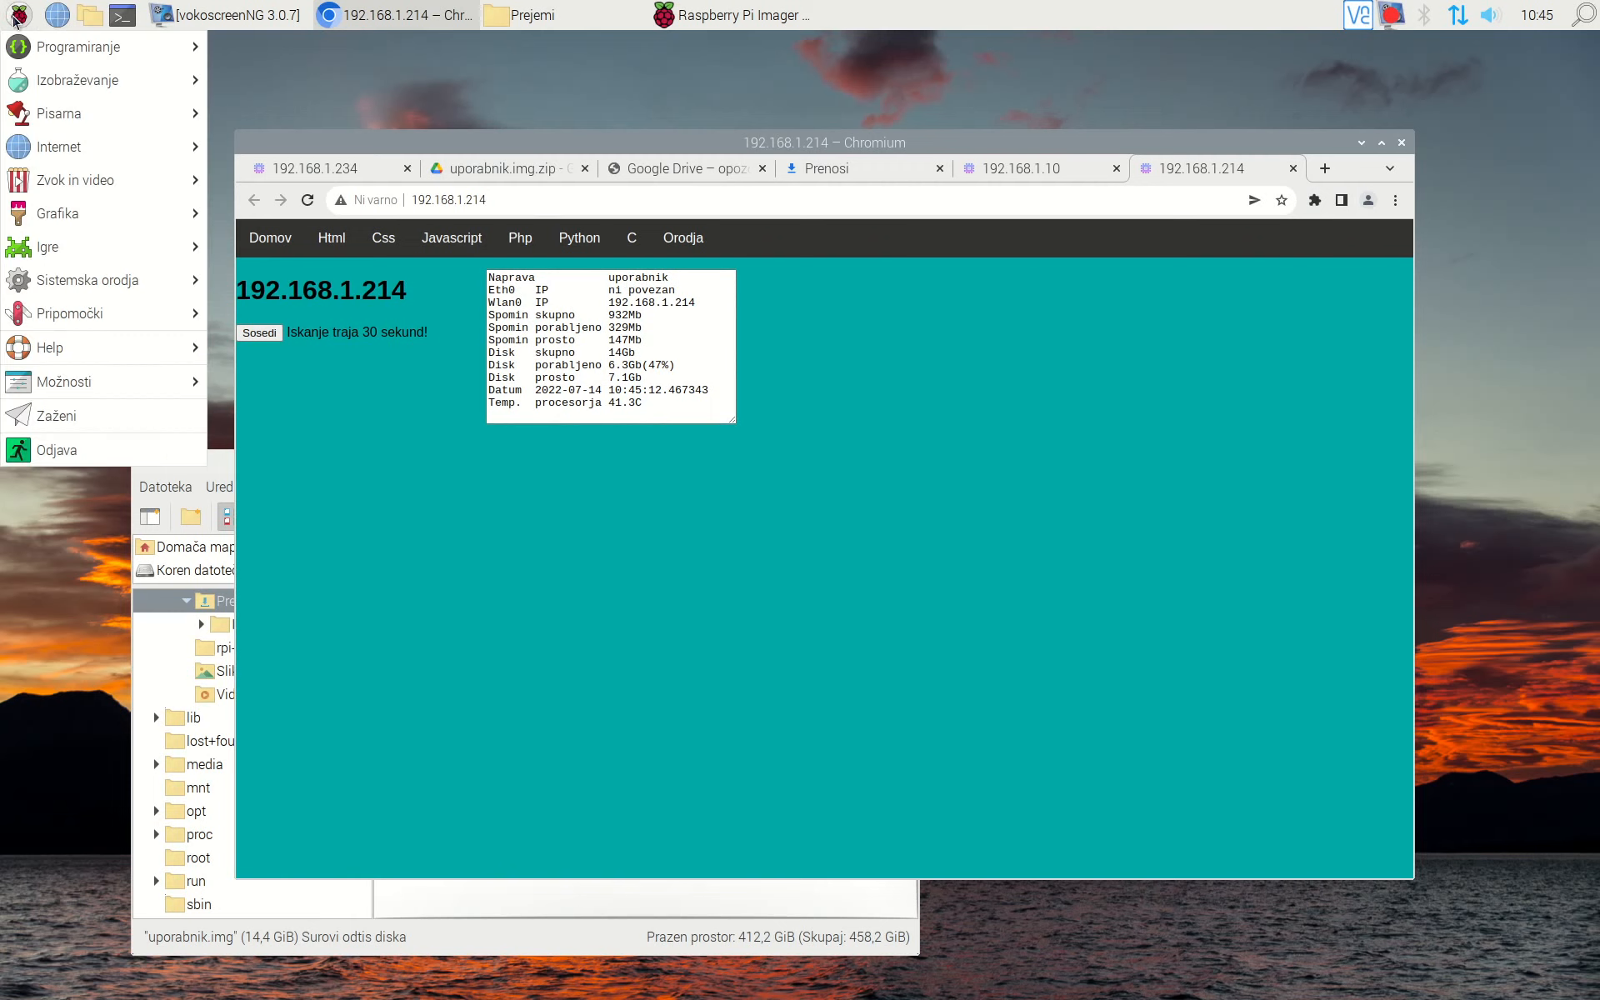
{"action": "mouse_move", "coordinate": [33, 147]}
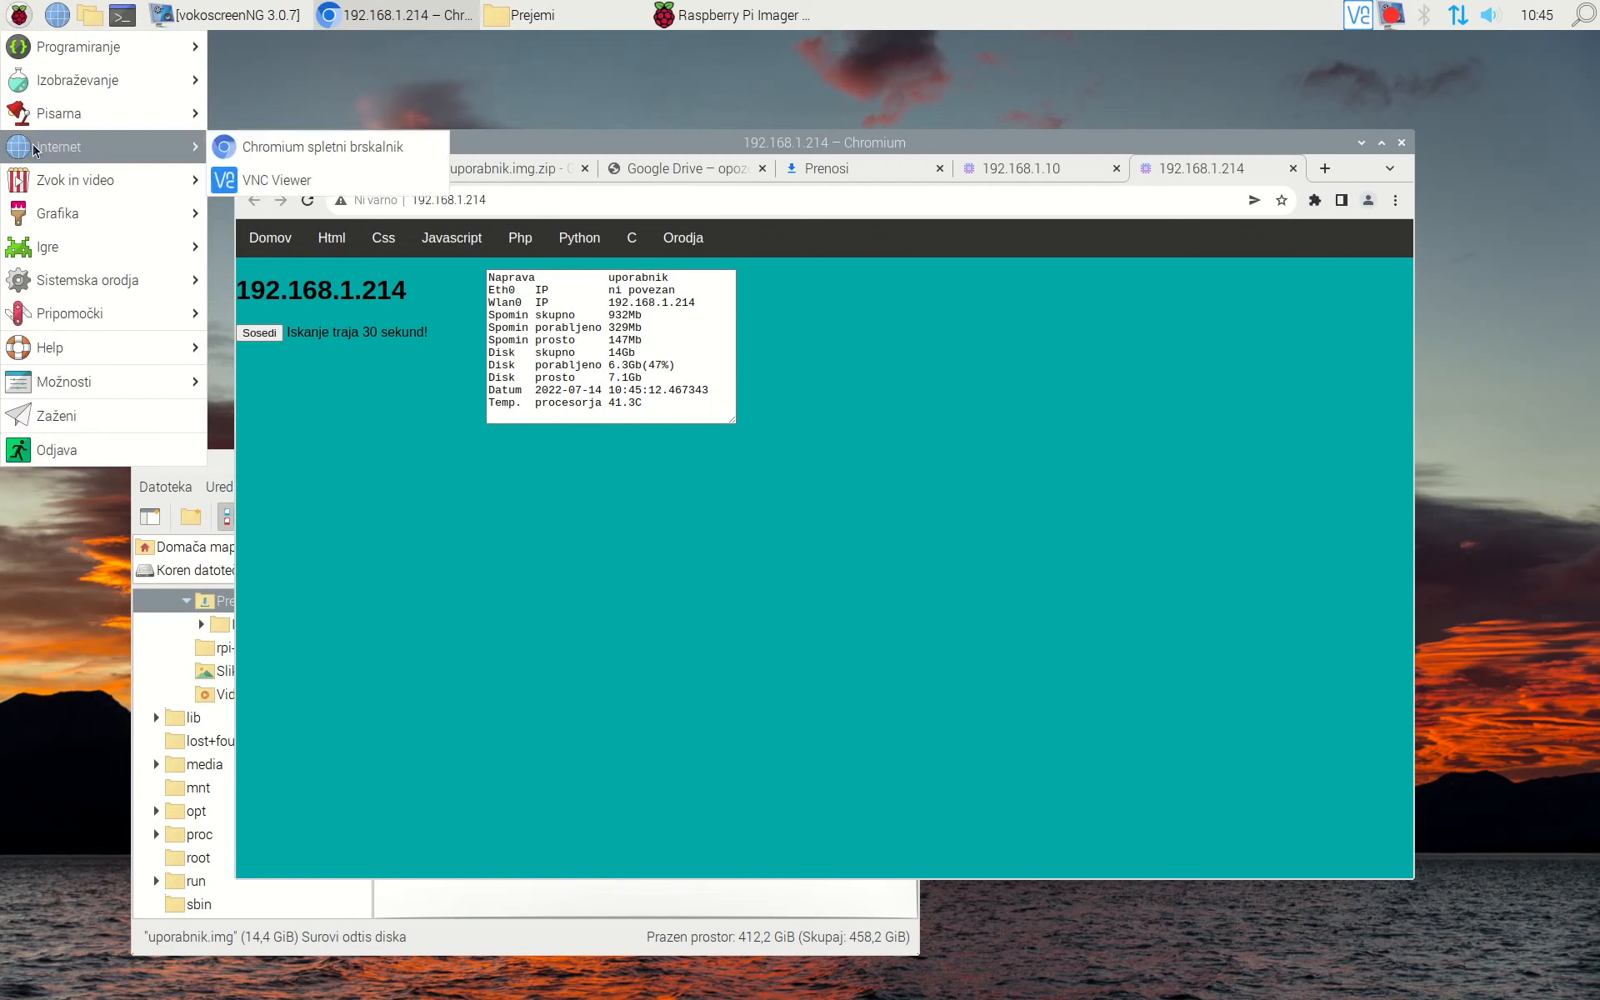
{"action": "left_click", "coordinate": [255, 185]}
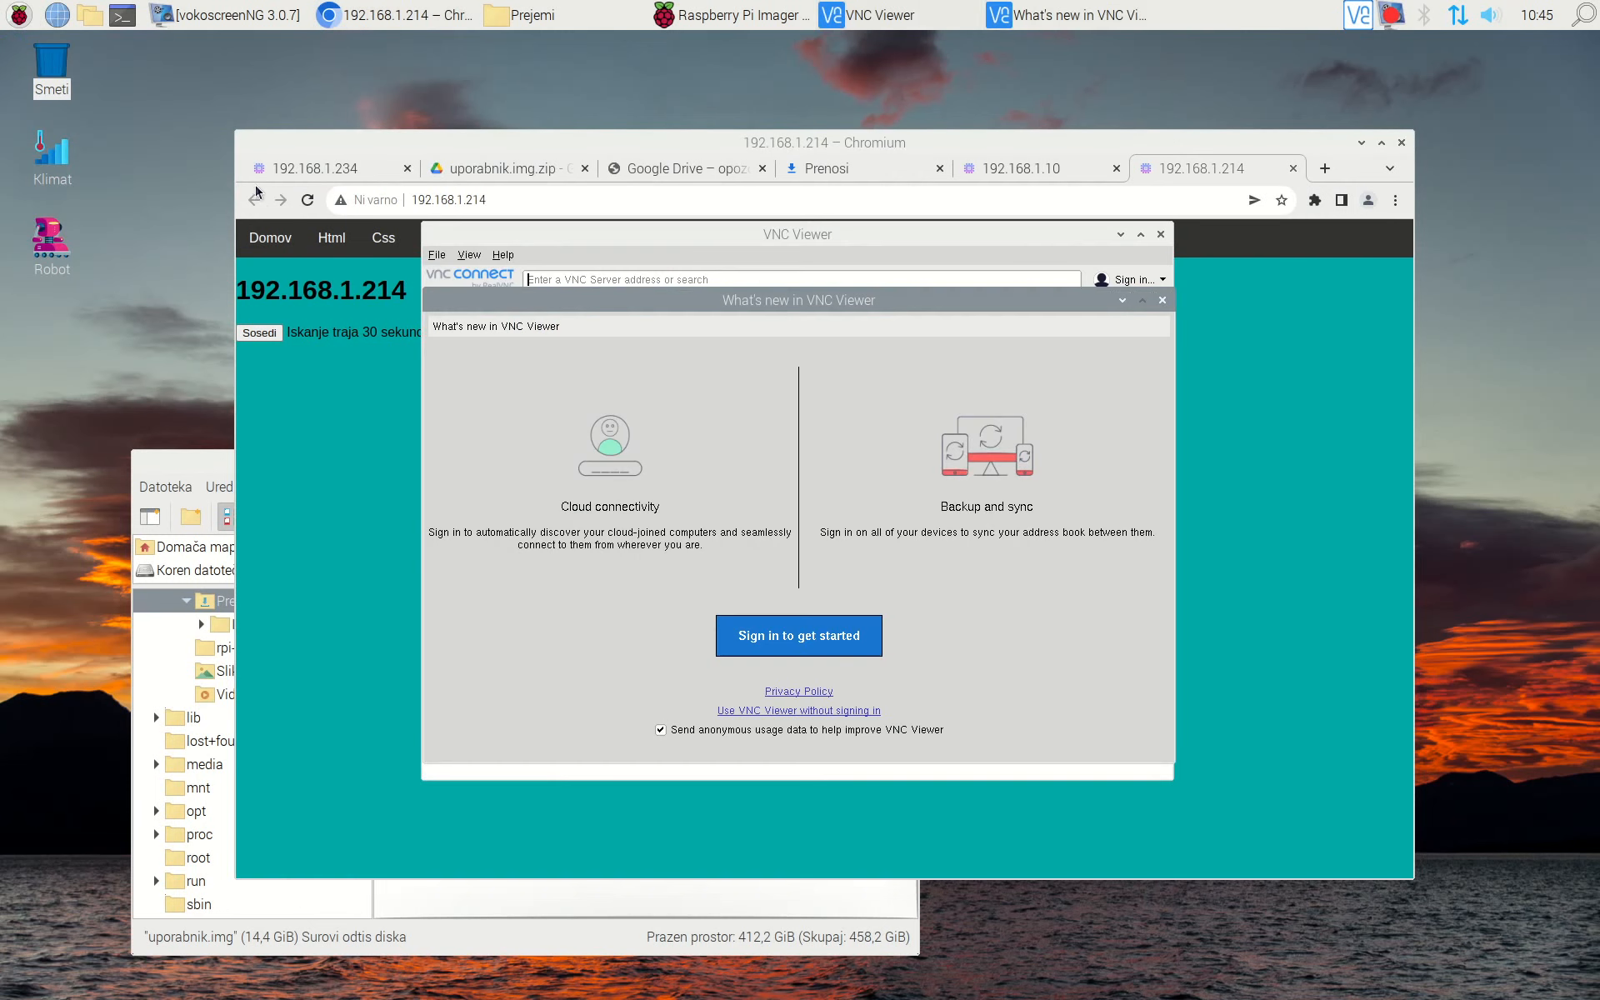
{"action": "left_click", "coordinate": [1162, 300]}
{"action": "double_click", "coordinate": [722, 358]}
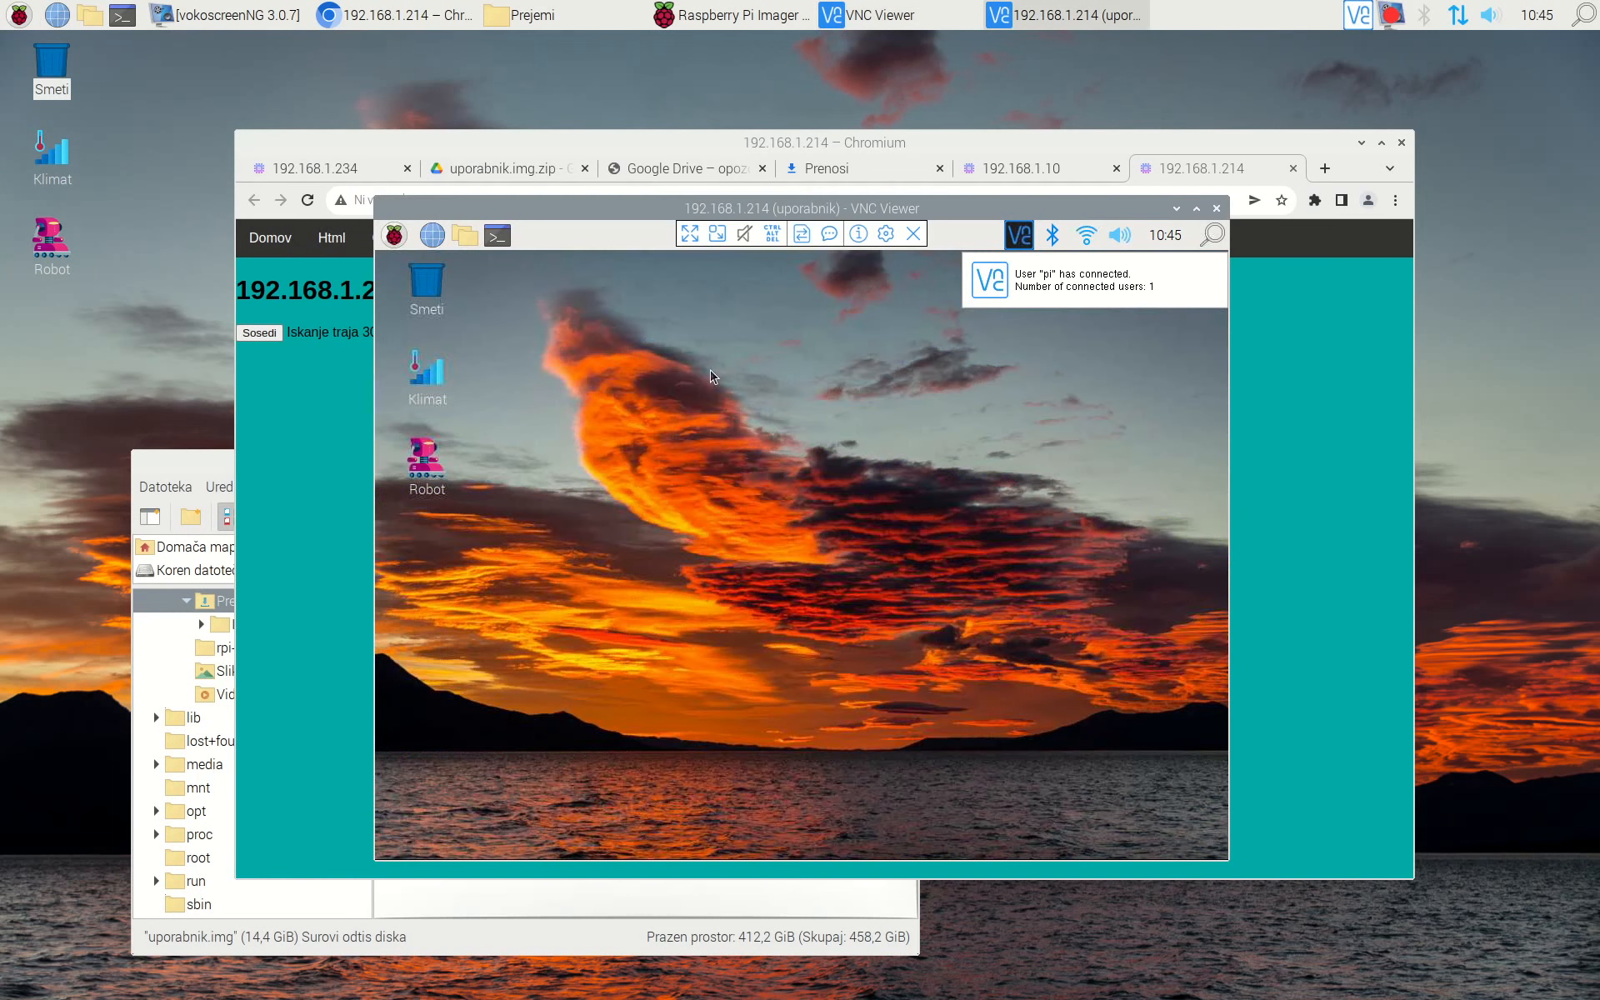
Set the remote Raspberry Pi's hostname to uporabnik14 in Raspberry Pi Configuration, apply the change and reboot
{"action": "left_click", "coordinate": [393, 237]}
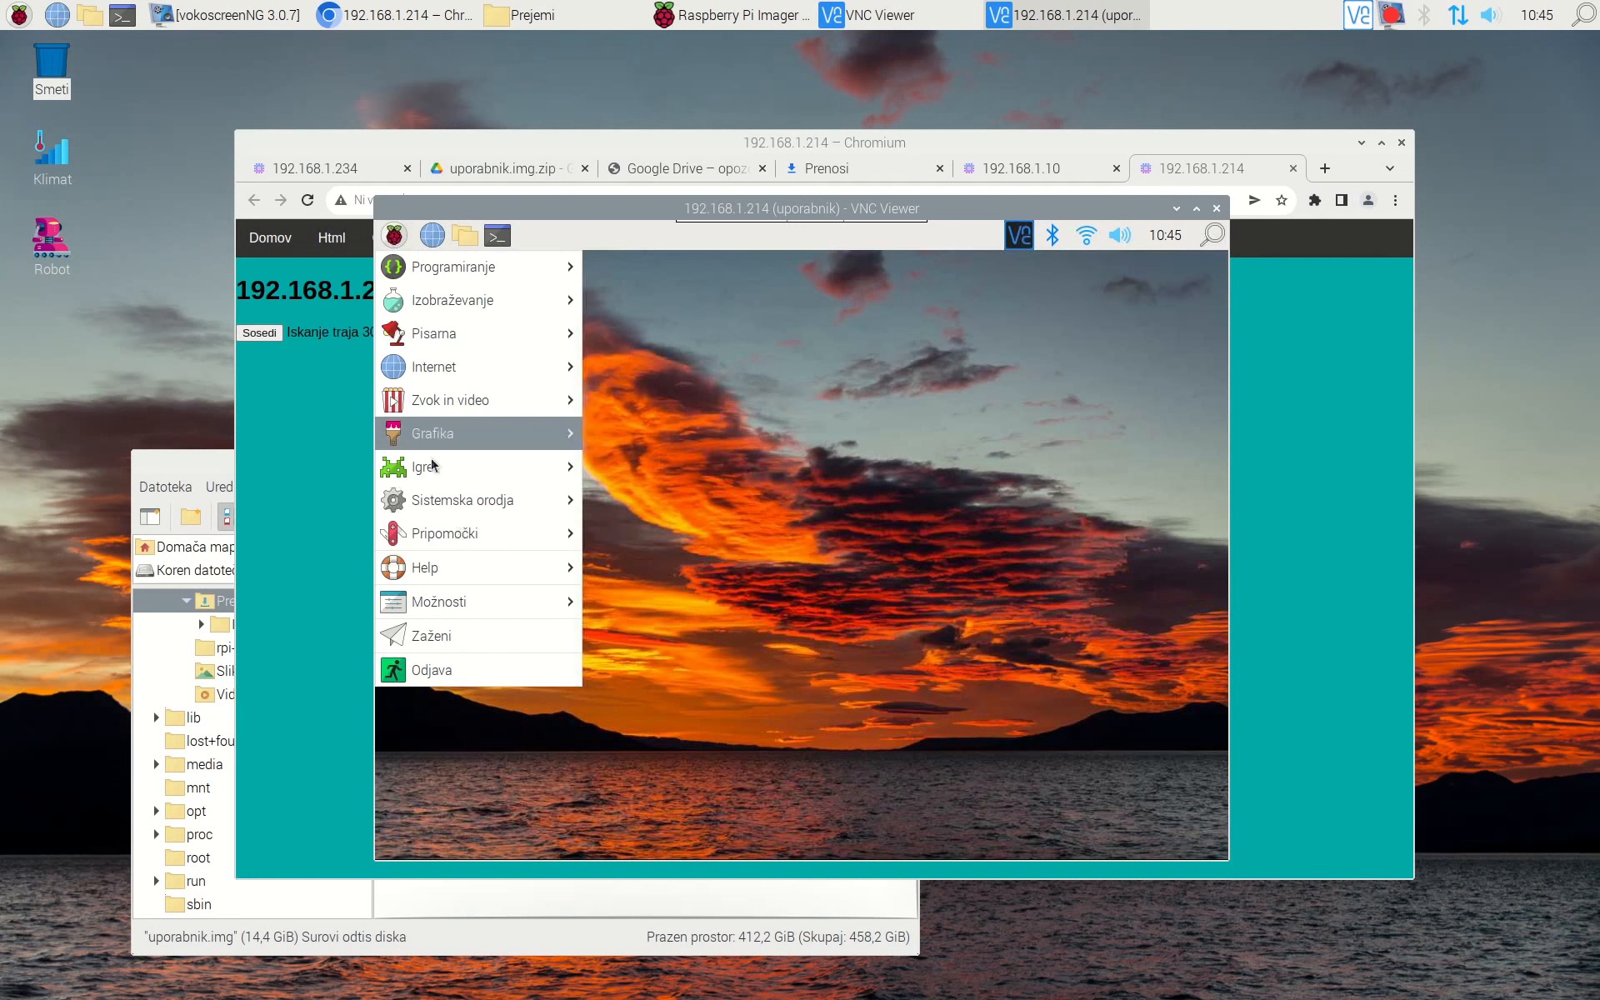
{"action": "mouse_move", "coordinate": [442, 540]}
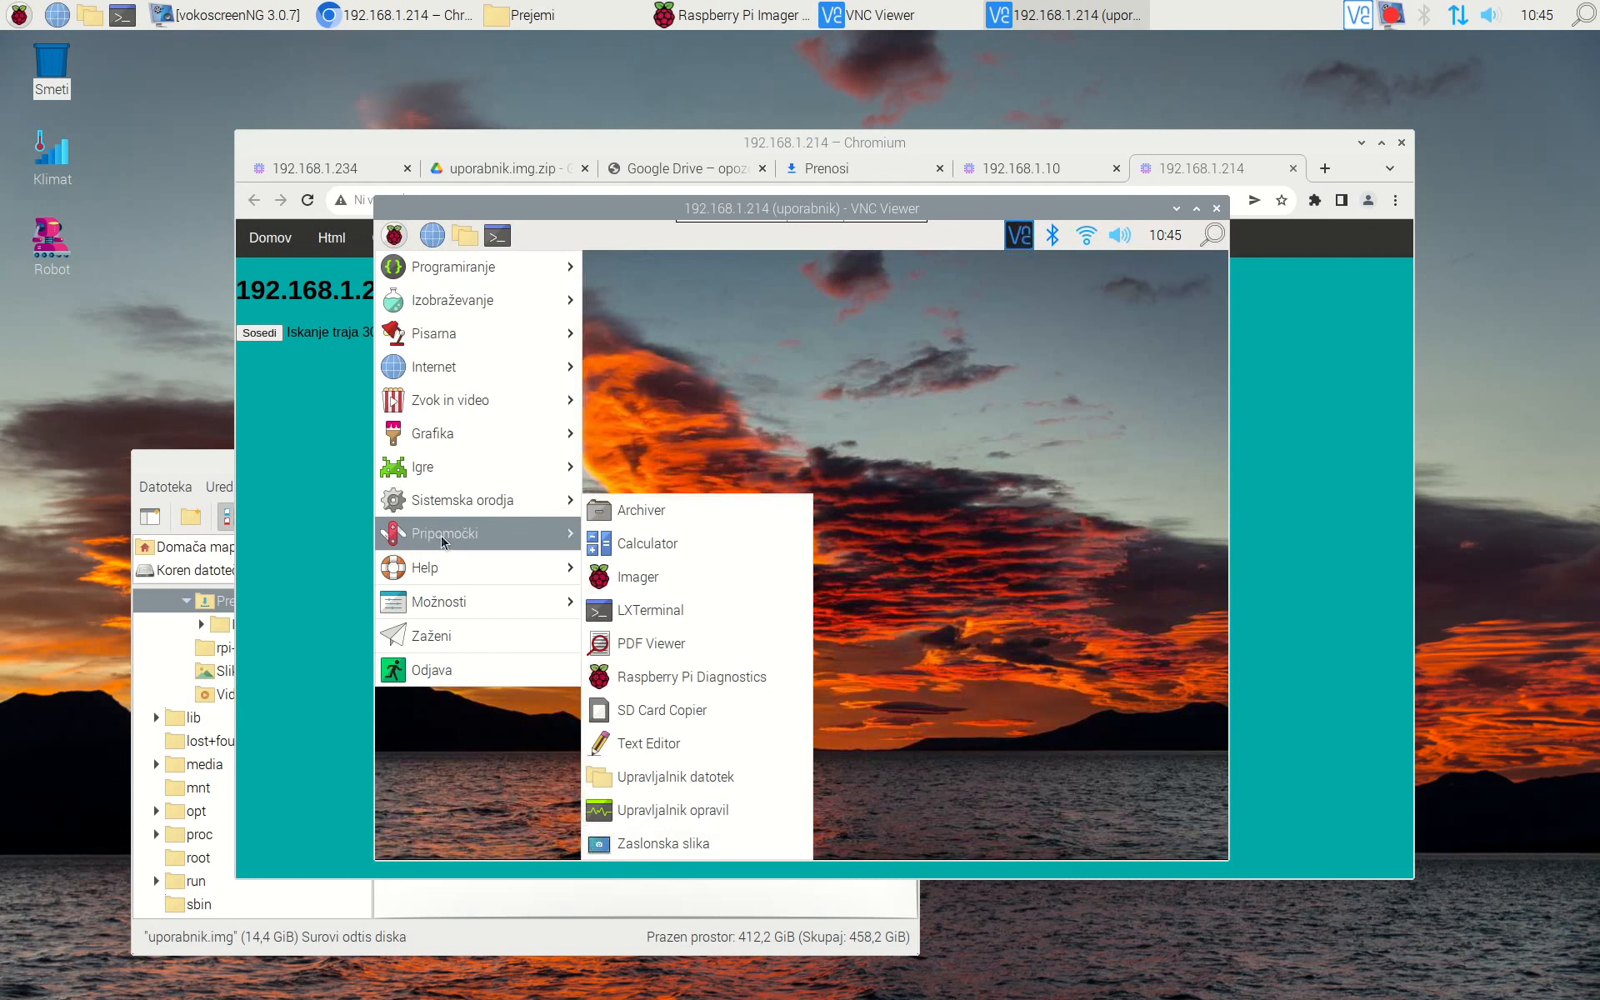
{"action": "mouse_move", "coordinate": [444, 604]}
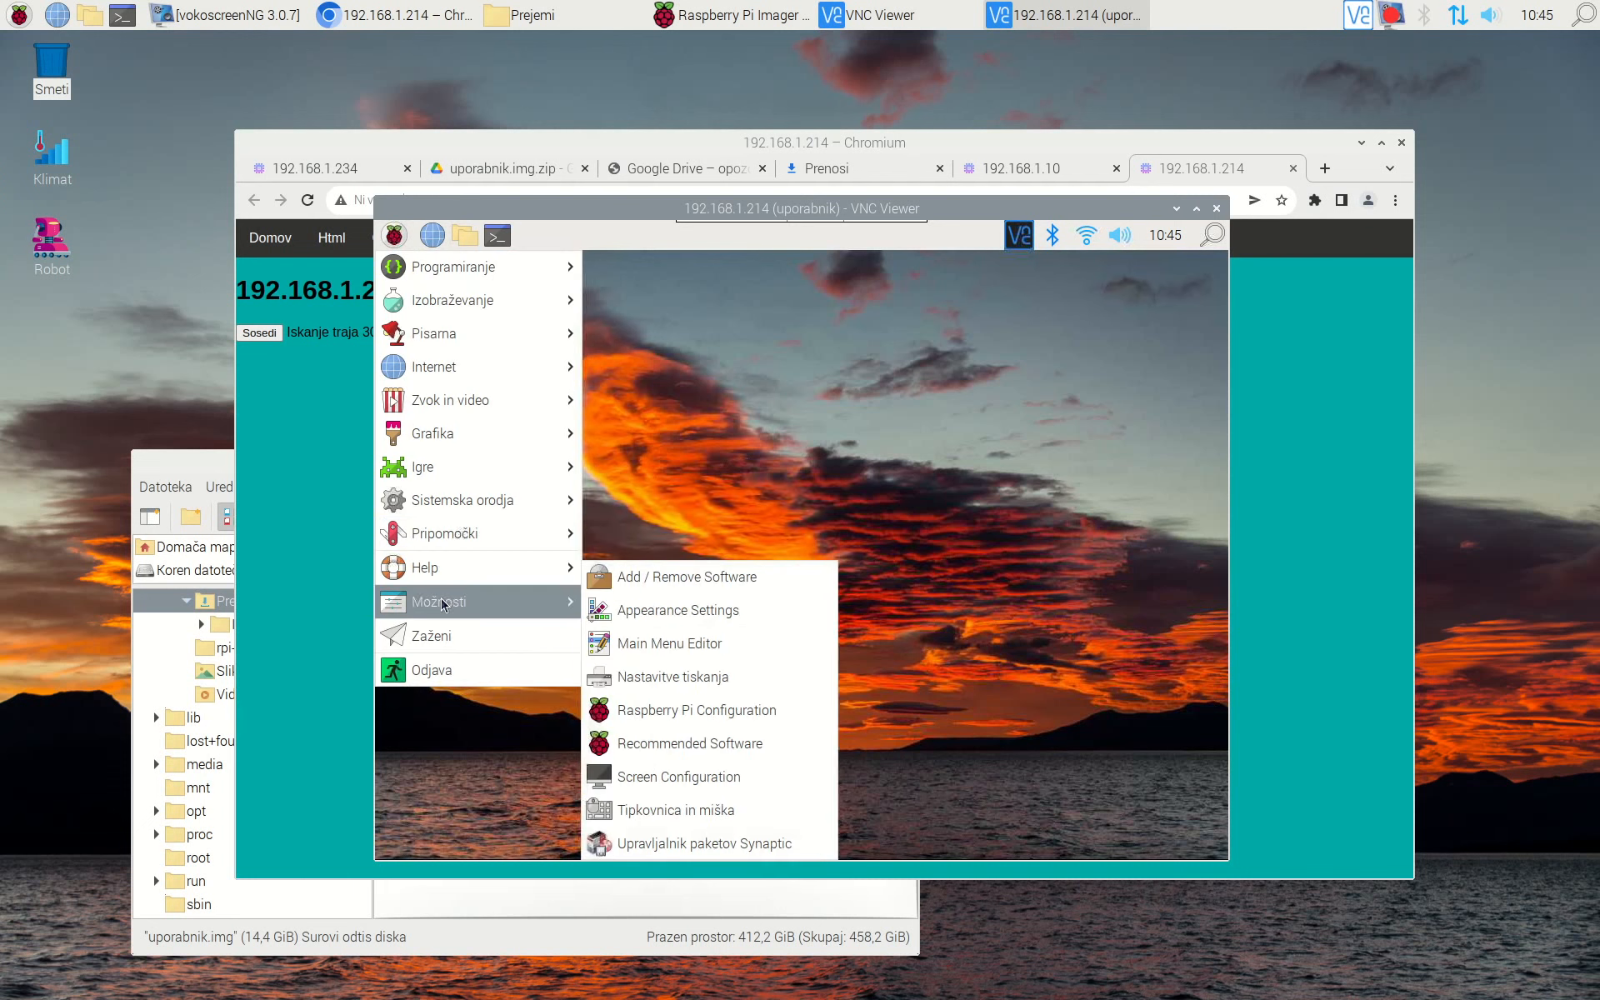
{"action": "left_click", "coordinate": [663, 717]}
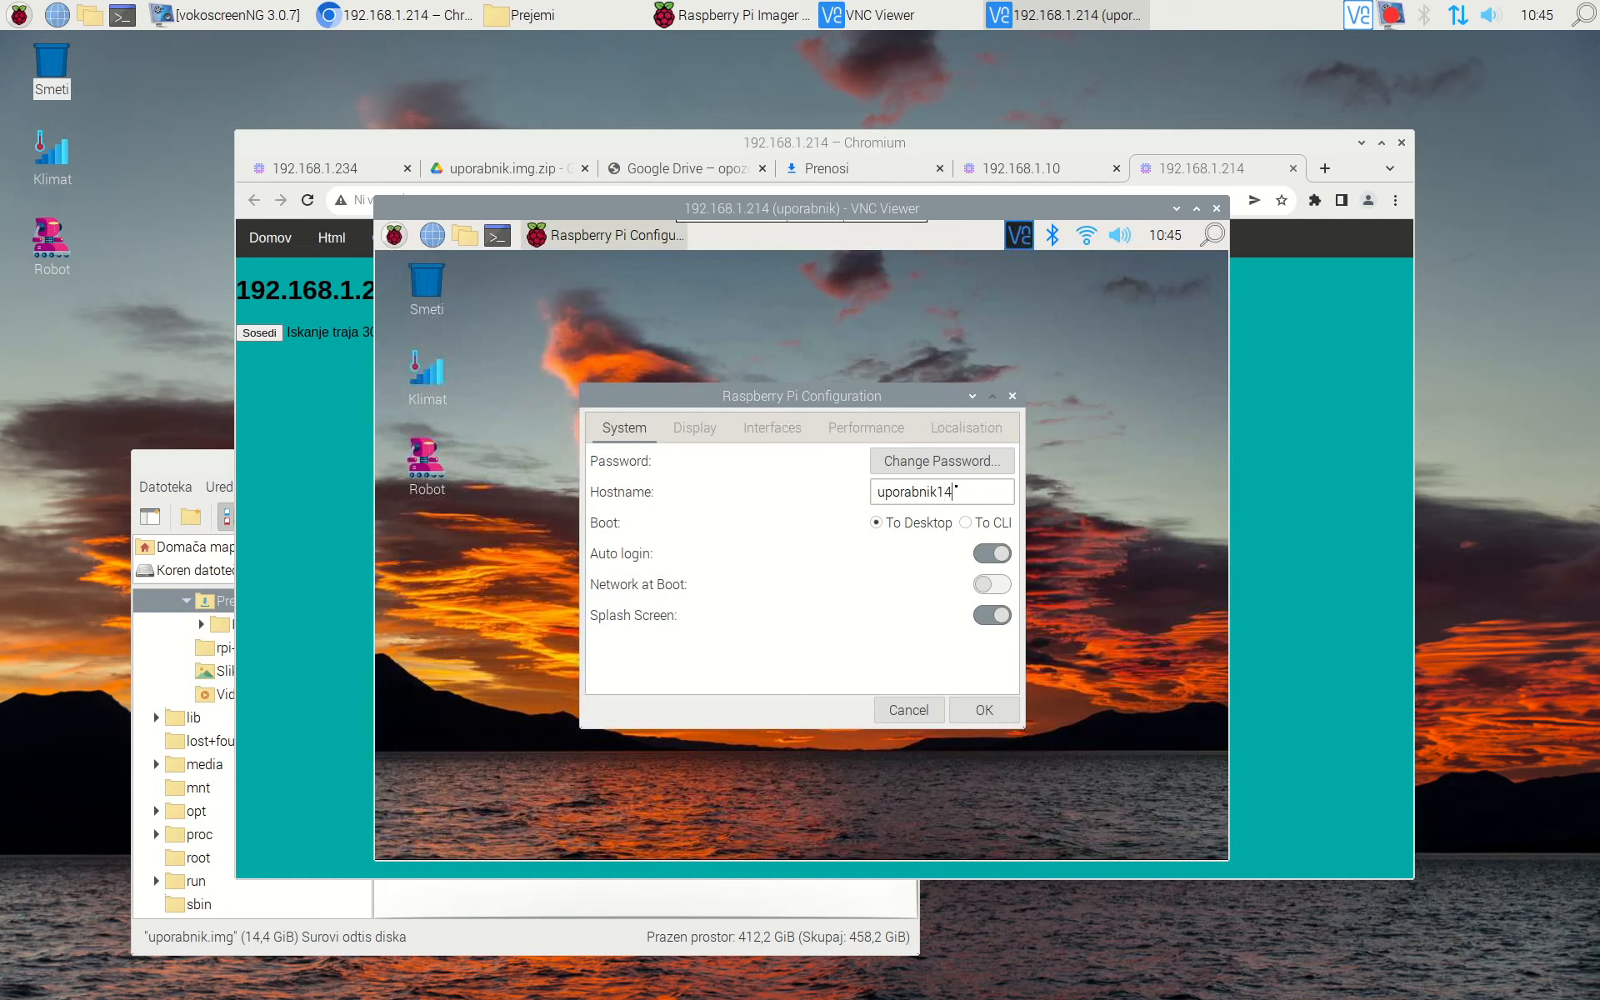
{"action": "left_click", "coordinate": [986, 713]}
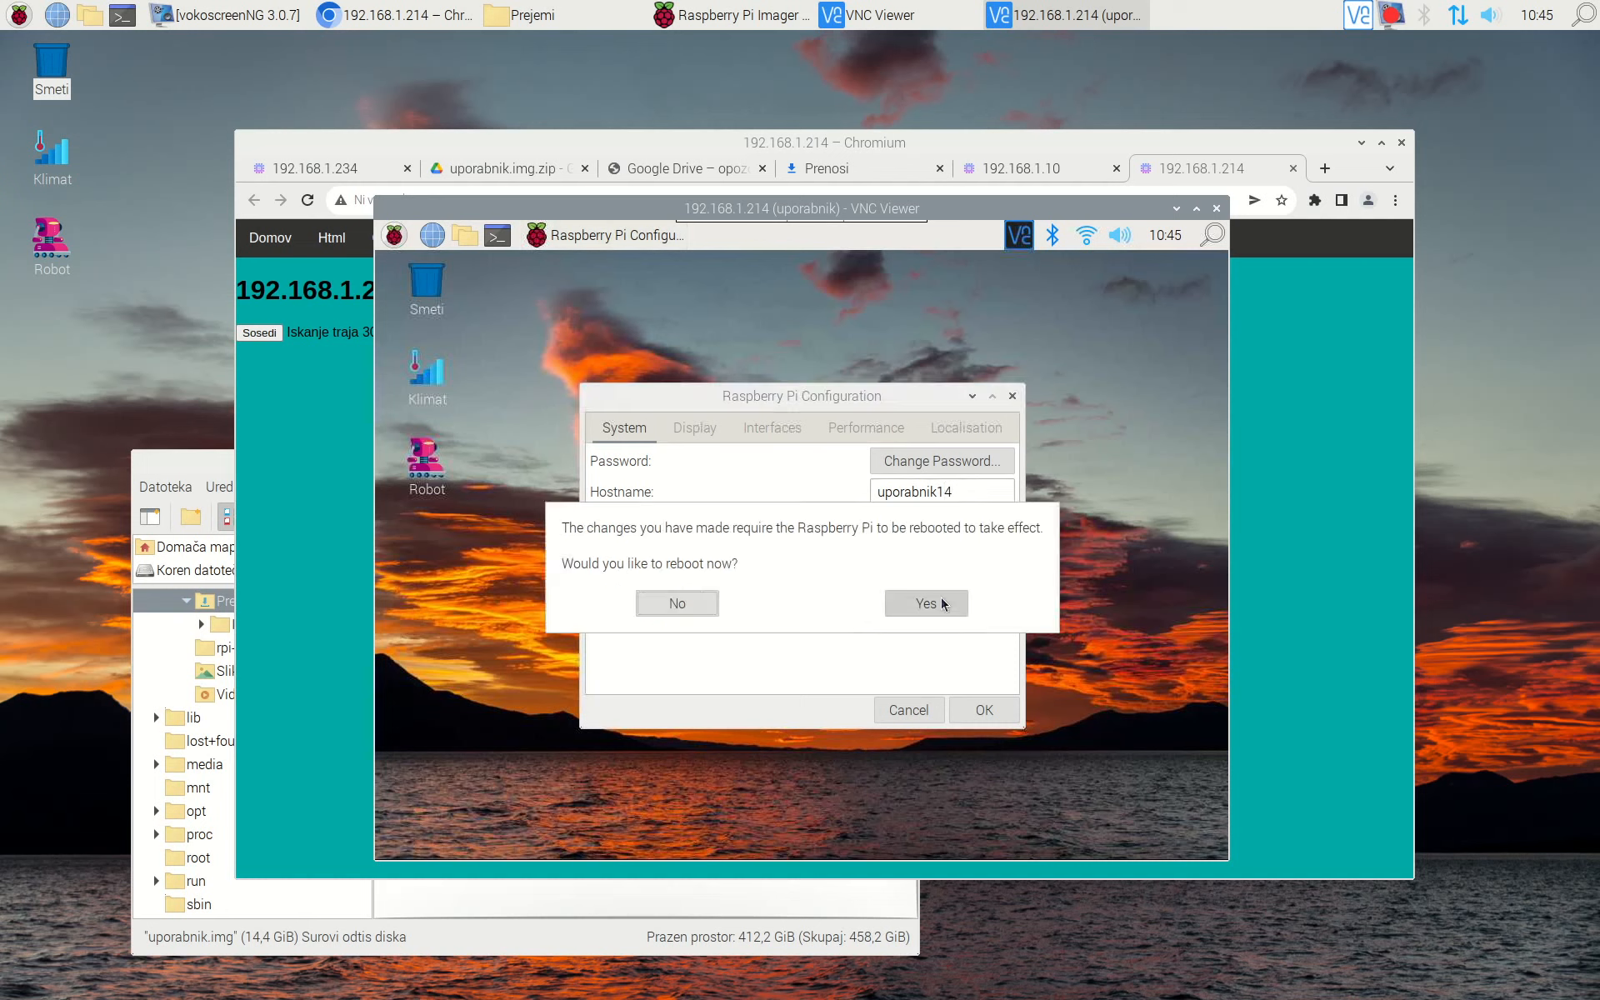
{"action": "left_click", "coordinate": [943, 604]}
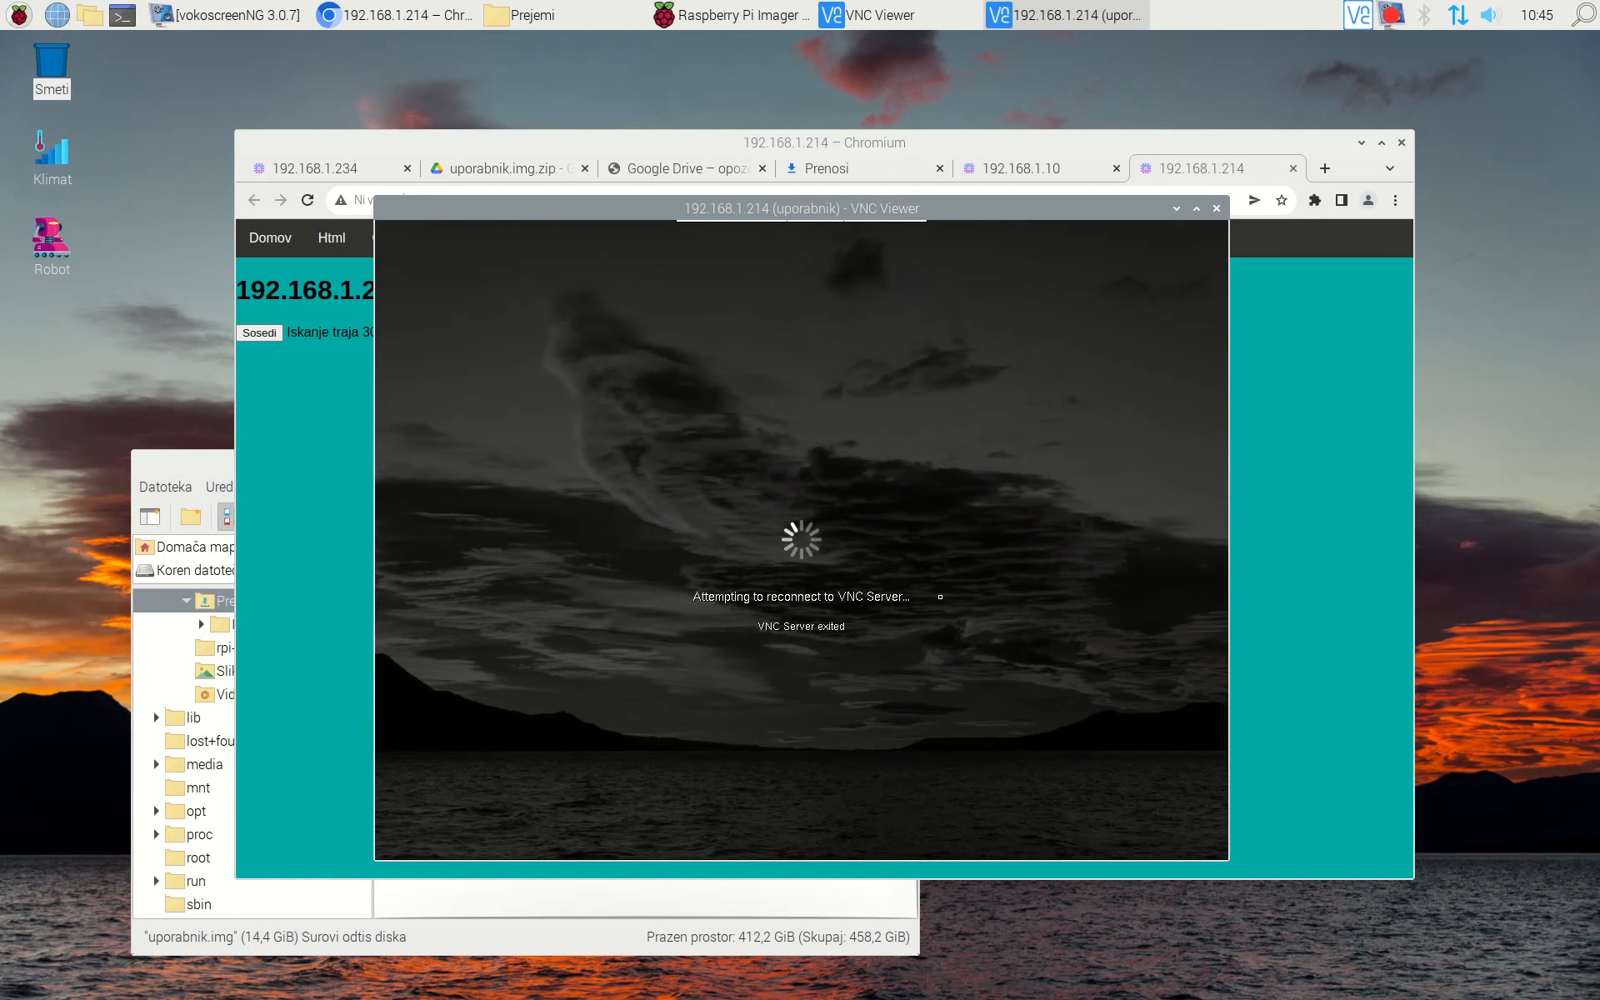
Pause the screen recording during the reboot and start a new VNC connection to 192.168.1.214
{"action": "left_click", "coordinate": [1393, 15]}
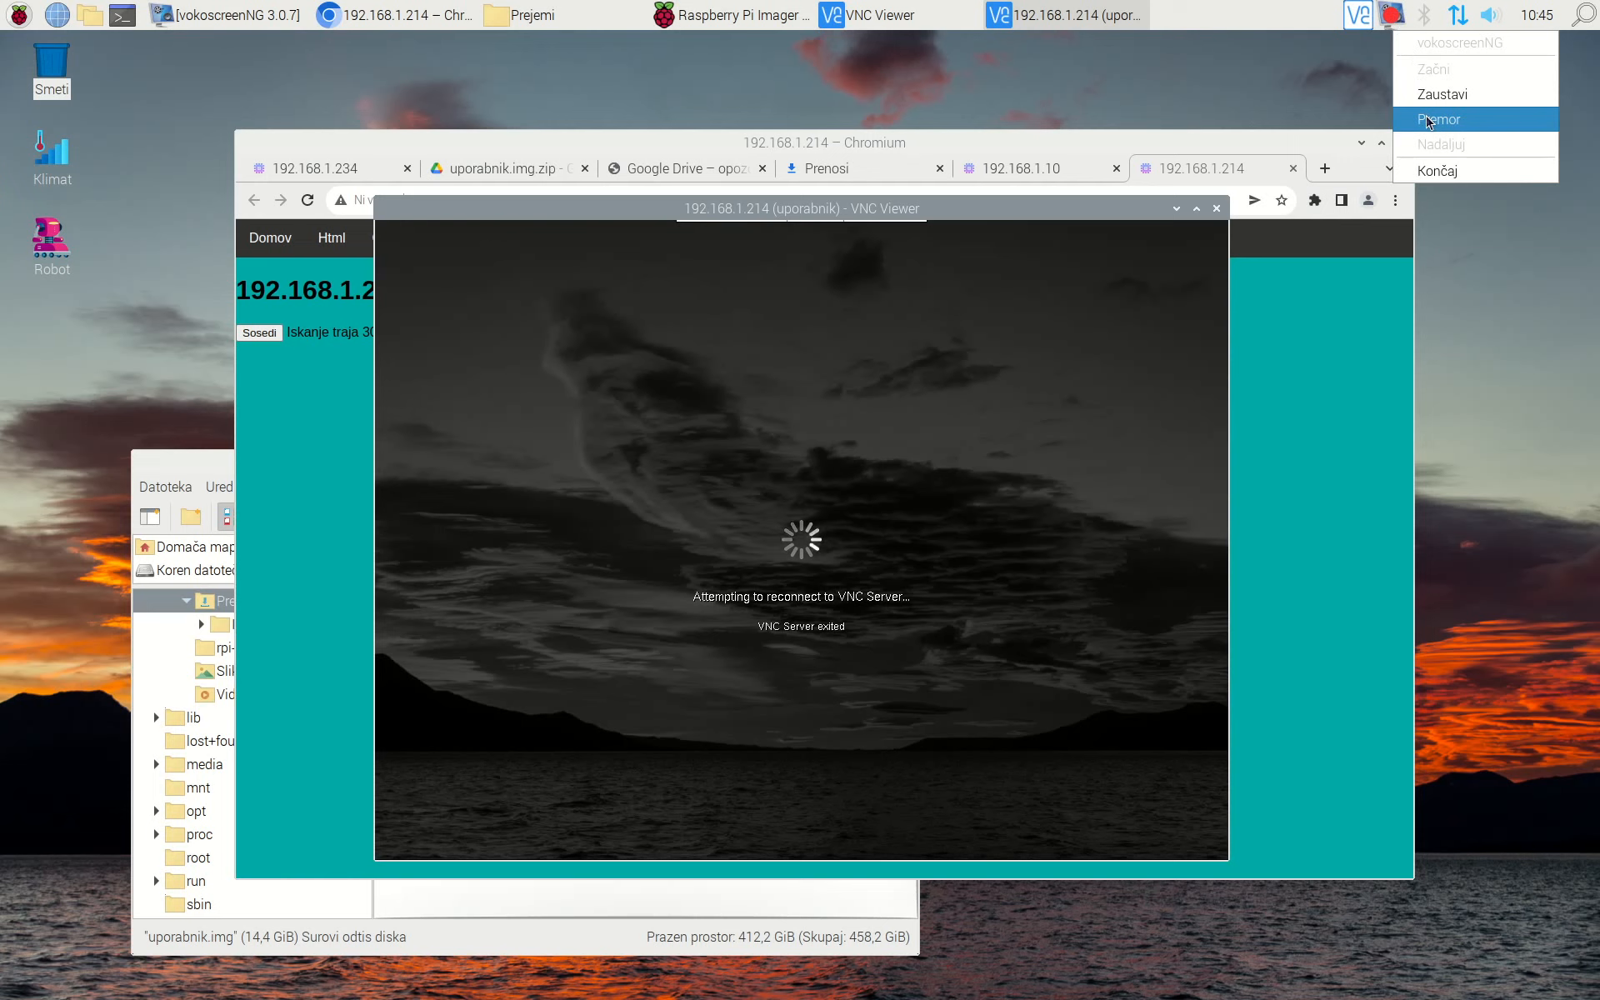
{"action": "left_click", "coordinate": [1437, 119]}
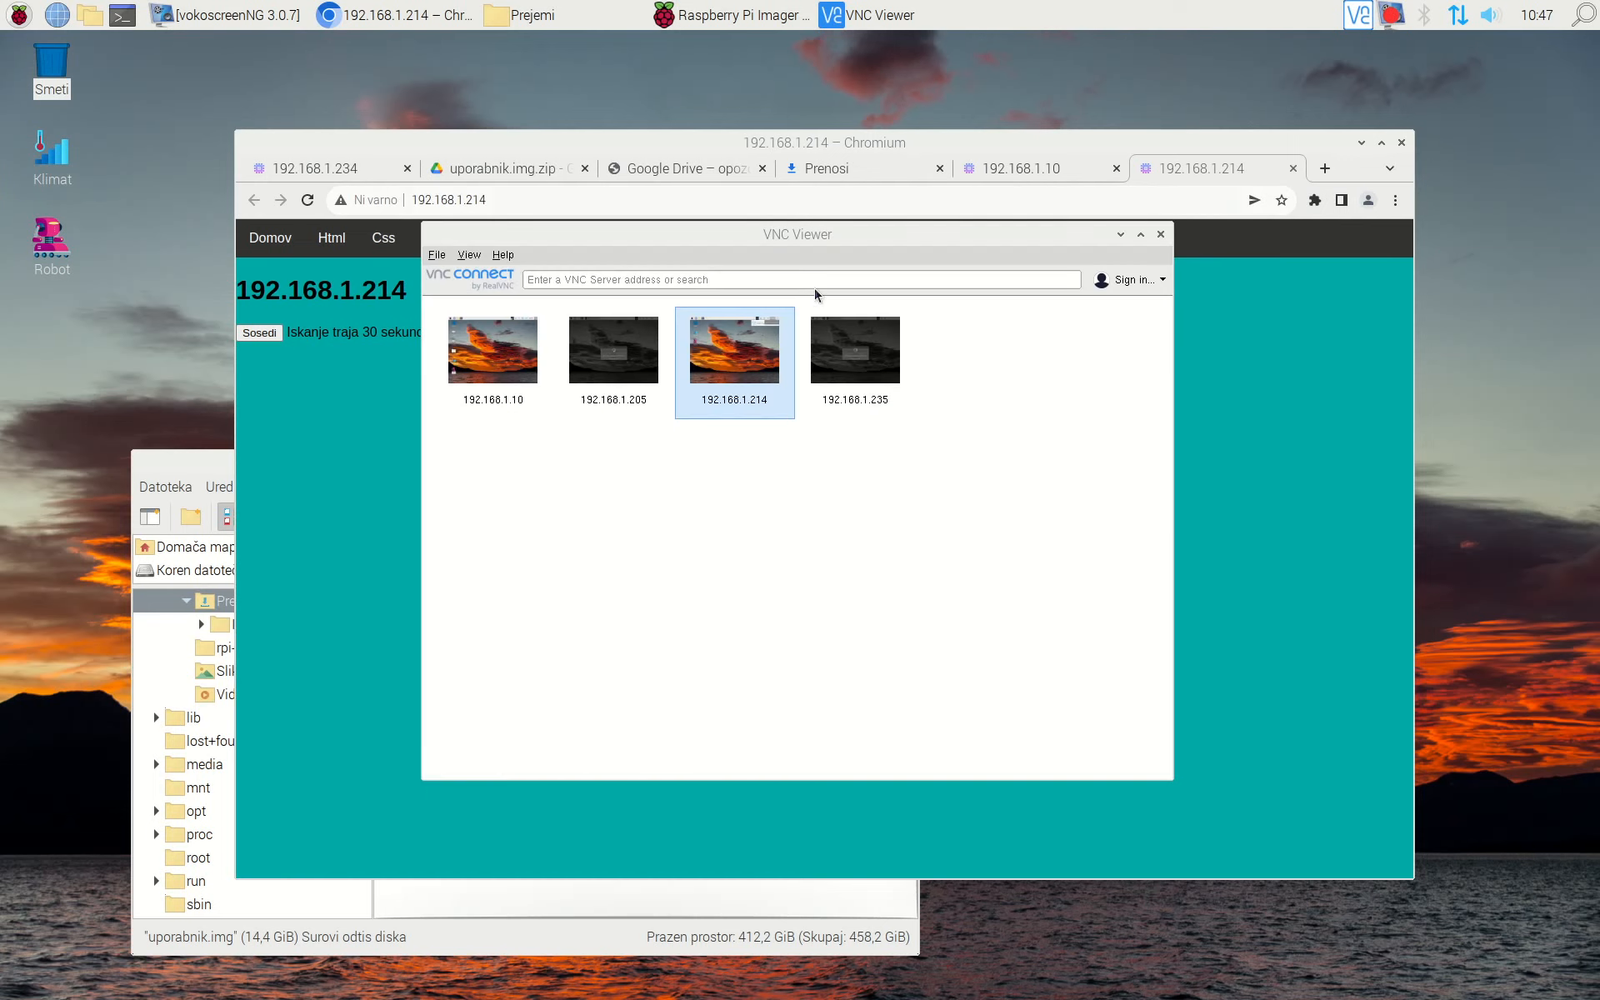
{"action": "double_click", "coordinate": [734, 350]}
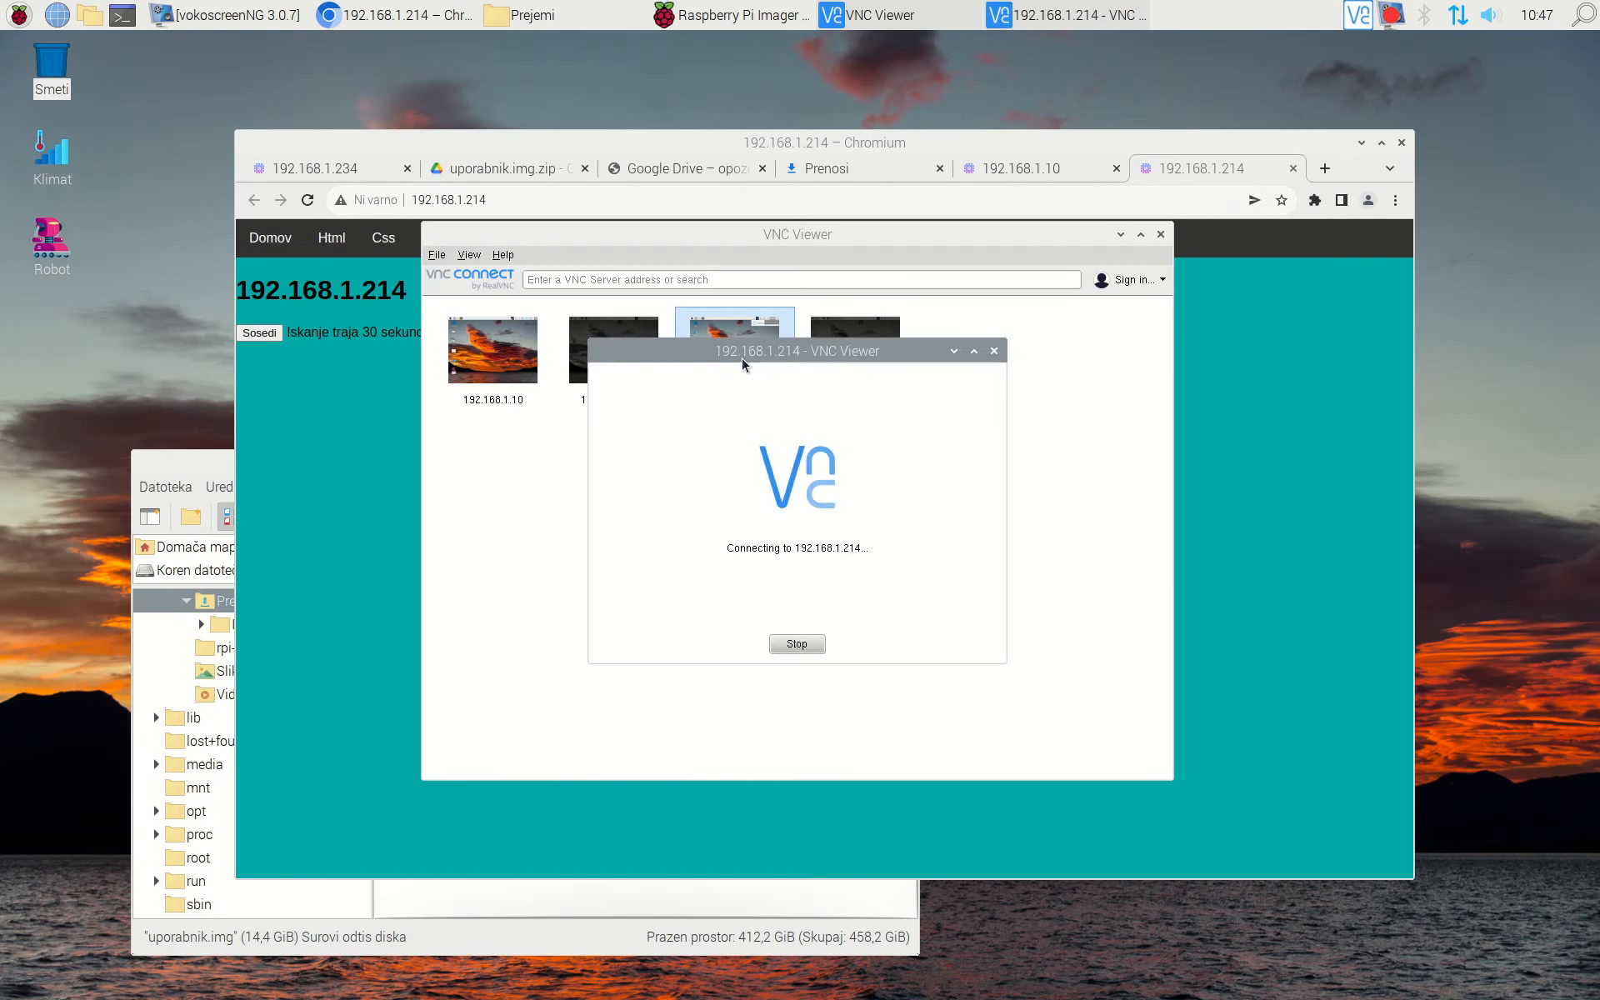